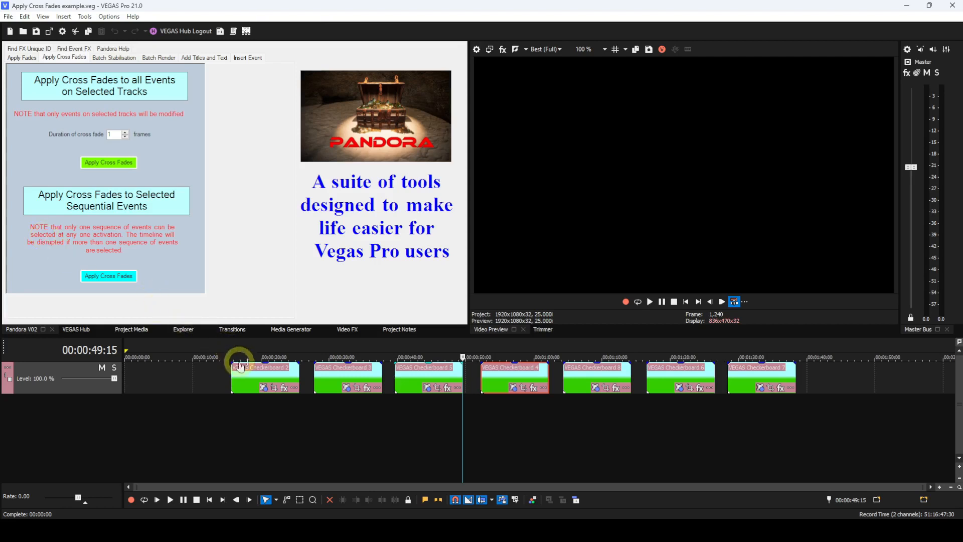
Step: Apply 25-frame cross fades to the first three timeline events as a selected sequence, and undo the result
click(246, 381)
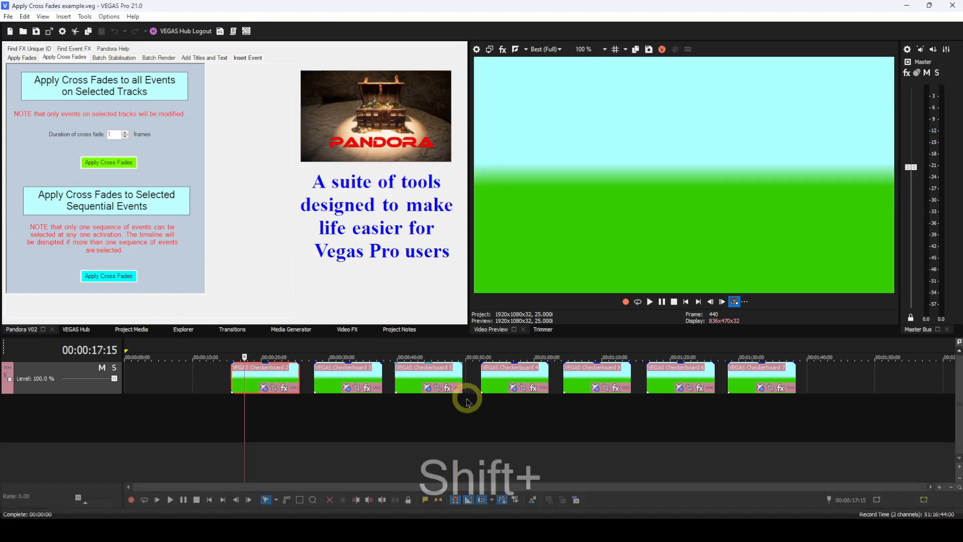
shift+click(425, 380)
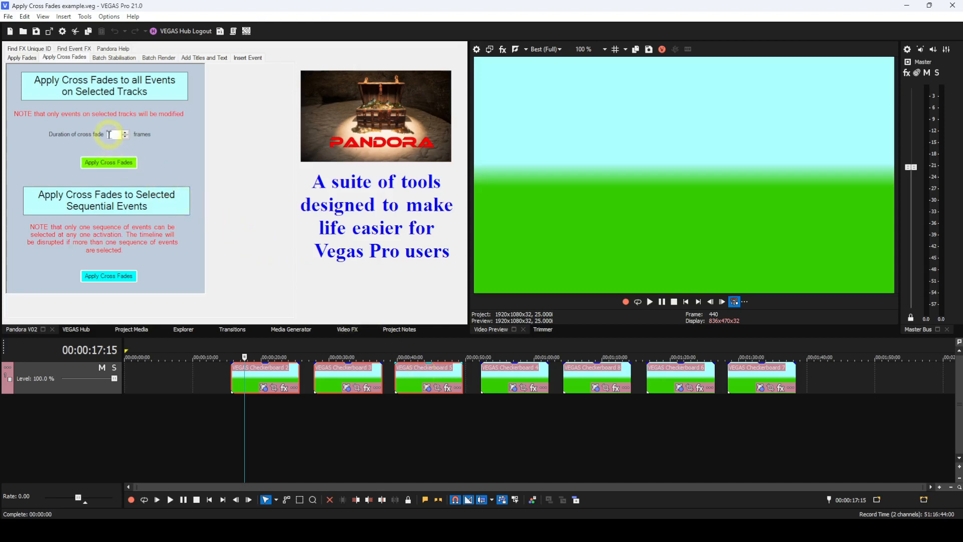
click(110, 134)
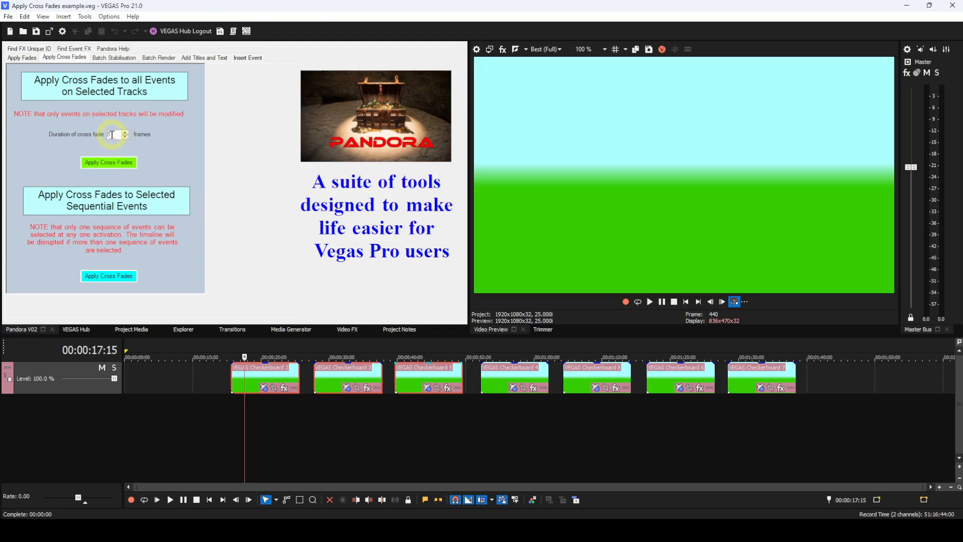
key(Delete)
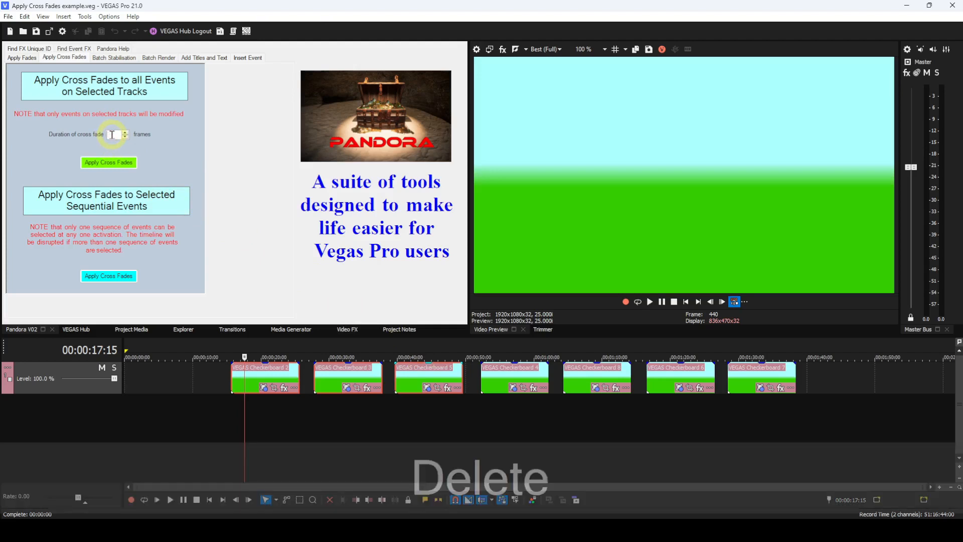
text(25)
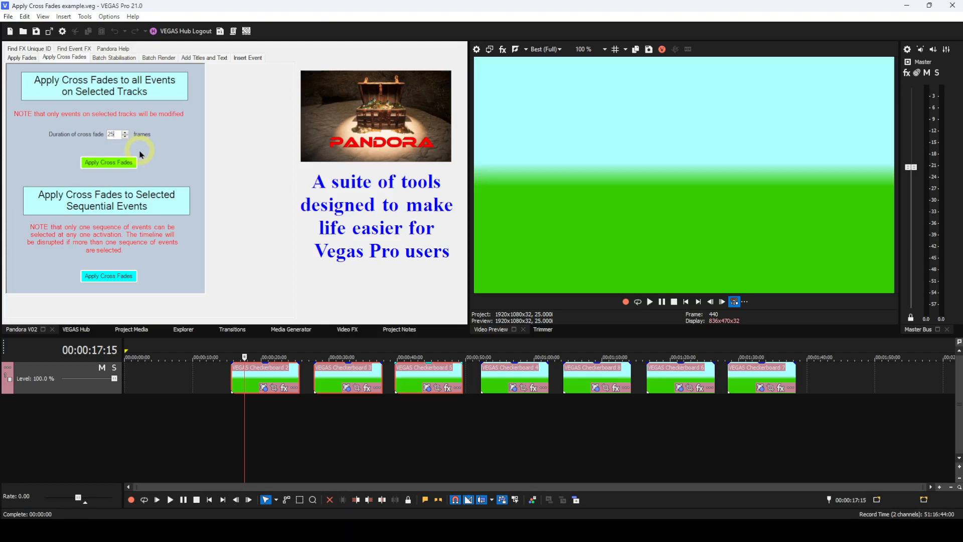
click(101, 280)
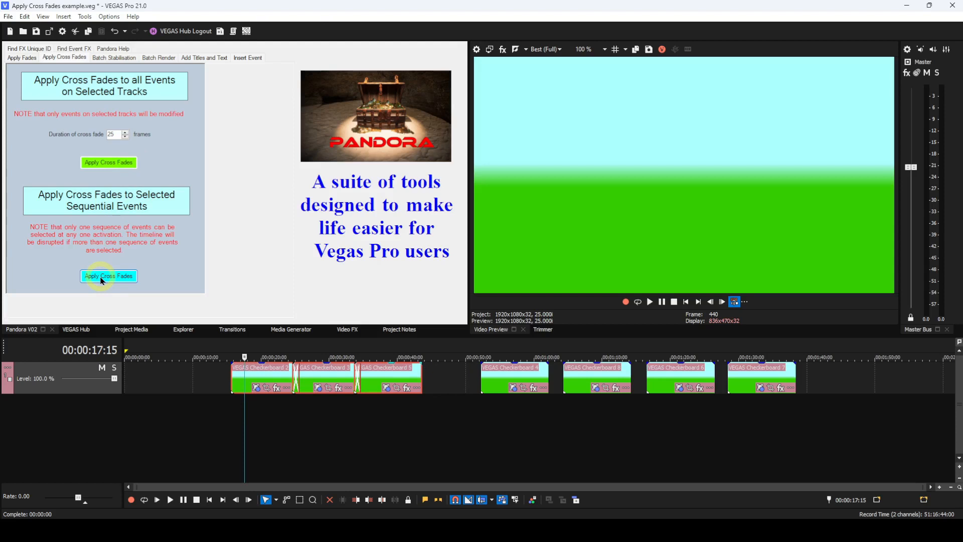
key(ctrl+z)
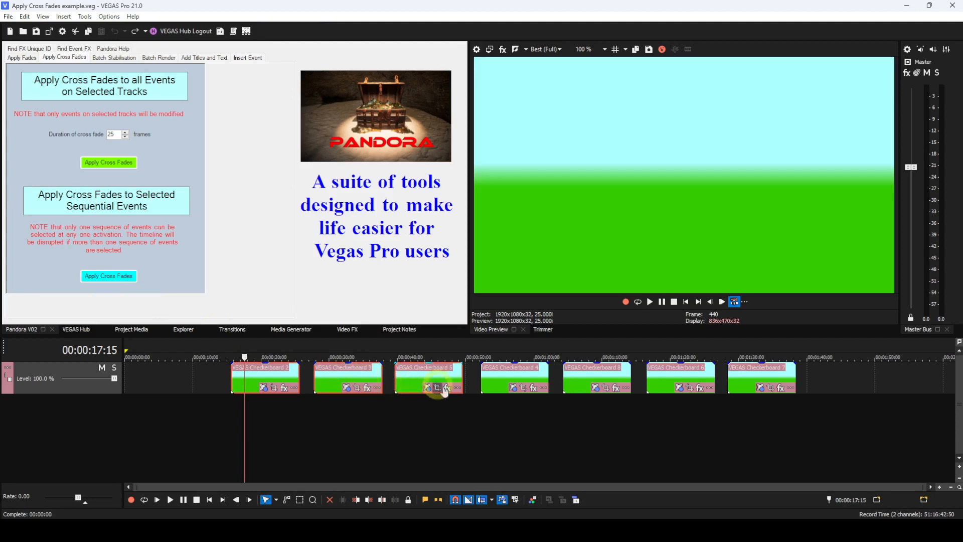
Step: Try cross fading two separate sequences at once by adding the last three events to the selected first three, and undo the result
ctrl+click(503, 384)
ctrl+click(521, 381)
ctrl+click(585, 384)
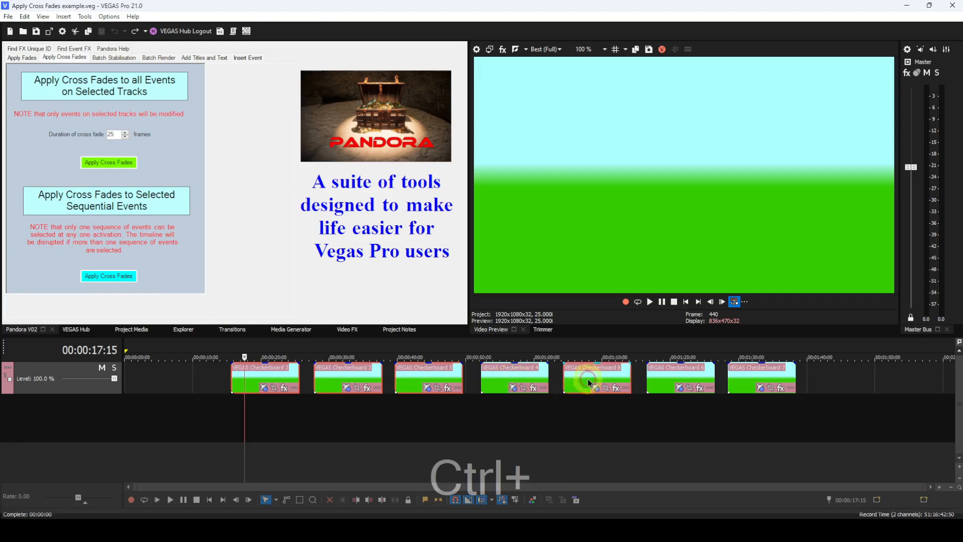
ctrl+click(660, 387)
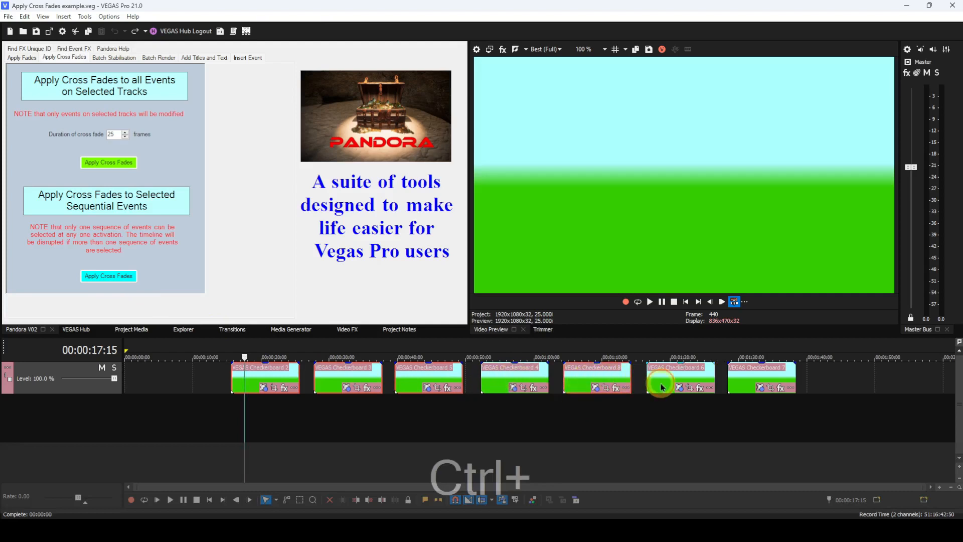
ctrl+click(746, 380)
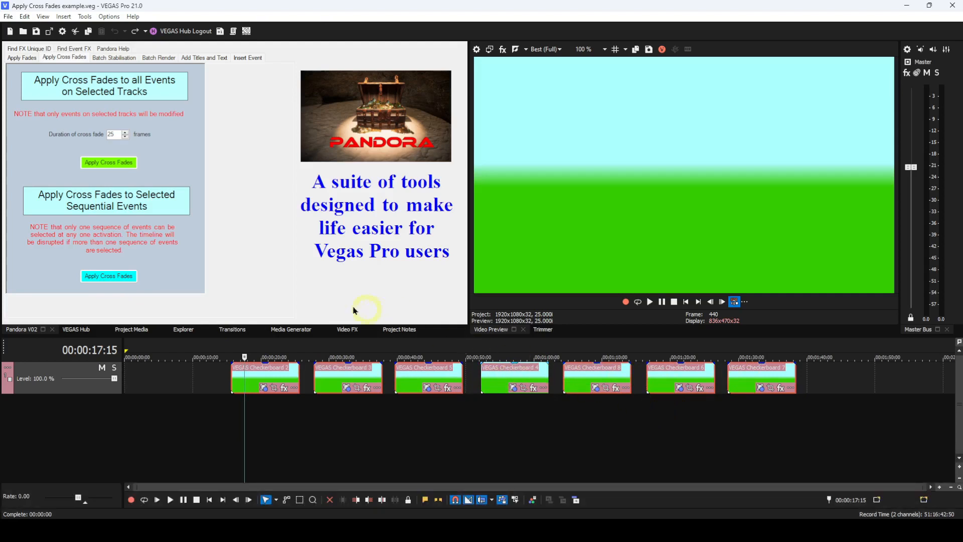
click(114, 279)
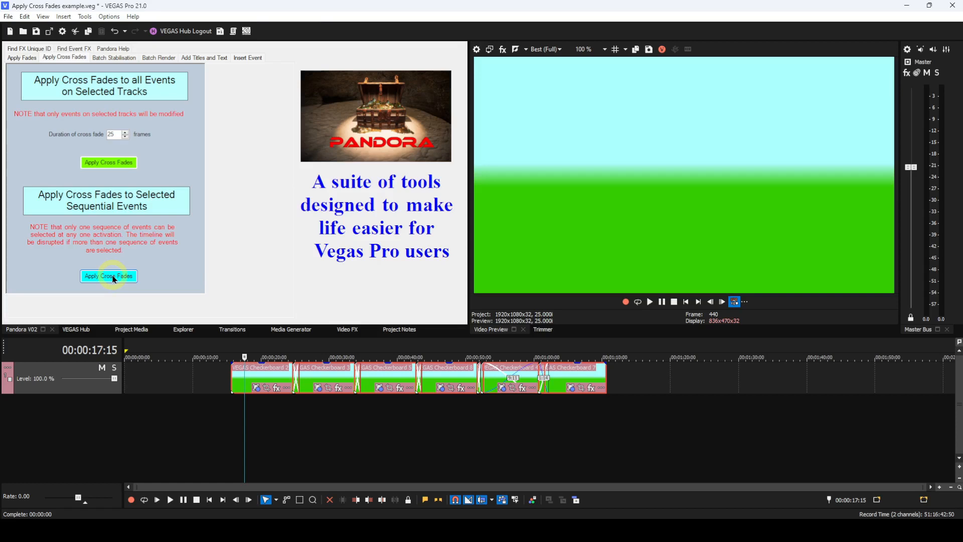
key(ctrl+z)
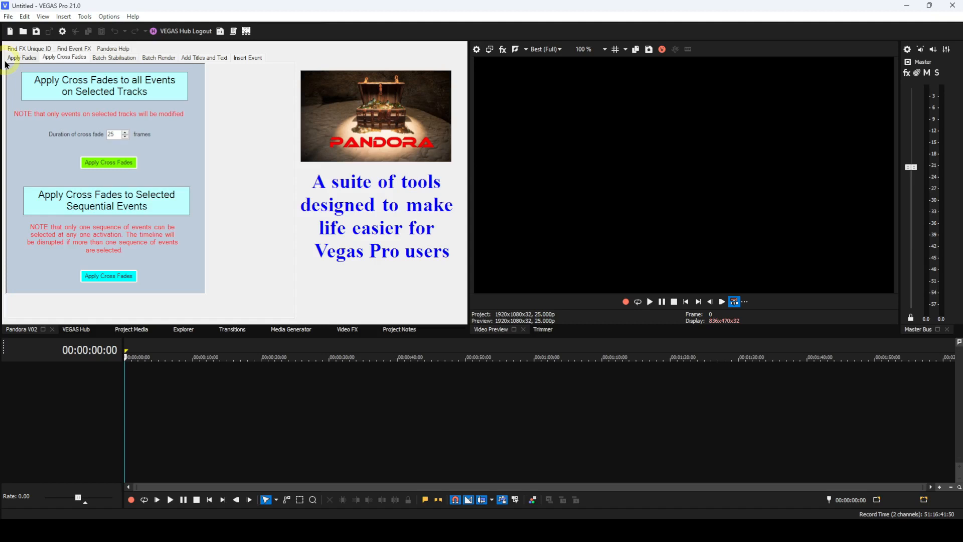
Step: Place Green and Blue Solid Color events on the empty timeline, starting at about 13 and 34.5 seconds
click(186, 58)
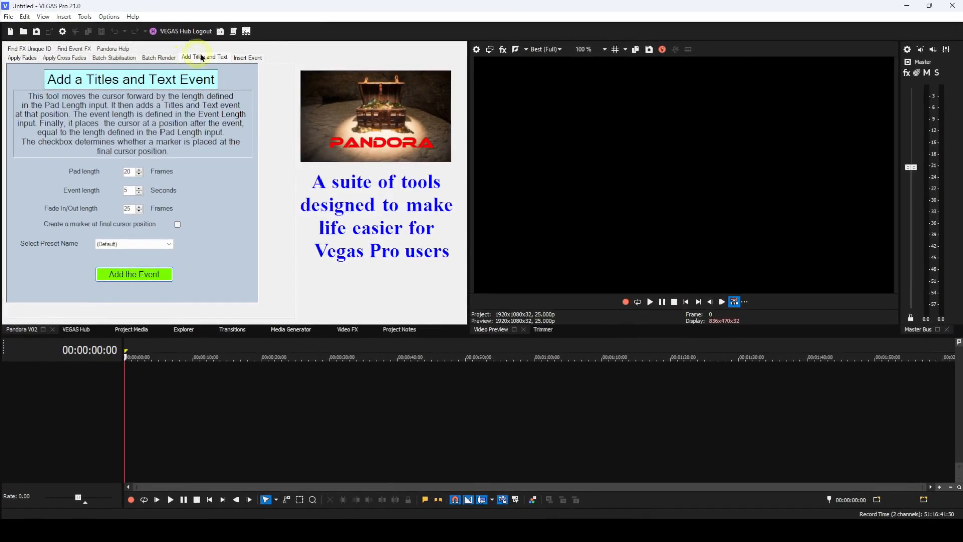
click(280, 329)
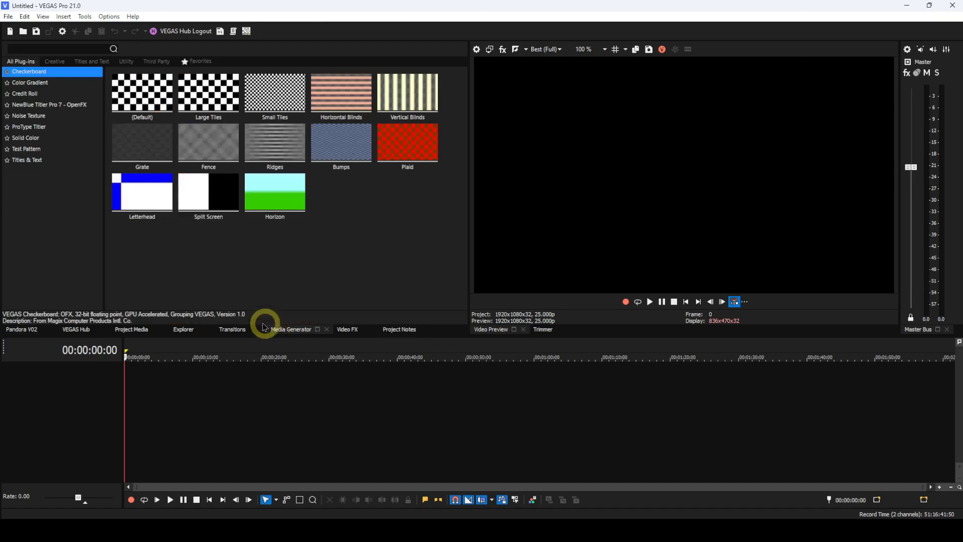
click(37, 137)
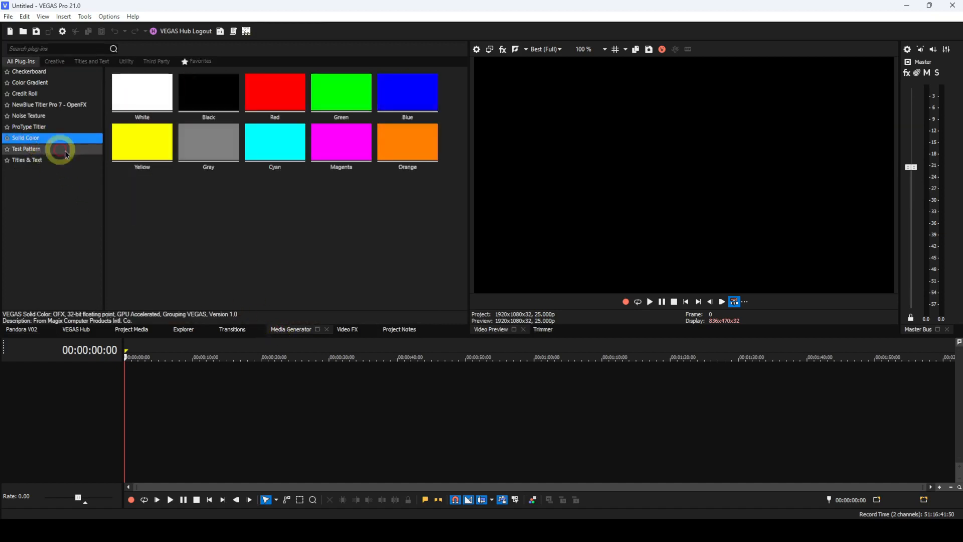
drag(336, 104, 219, 388)
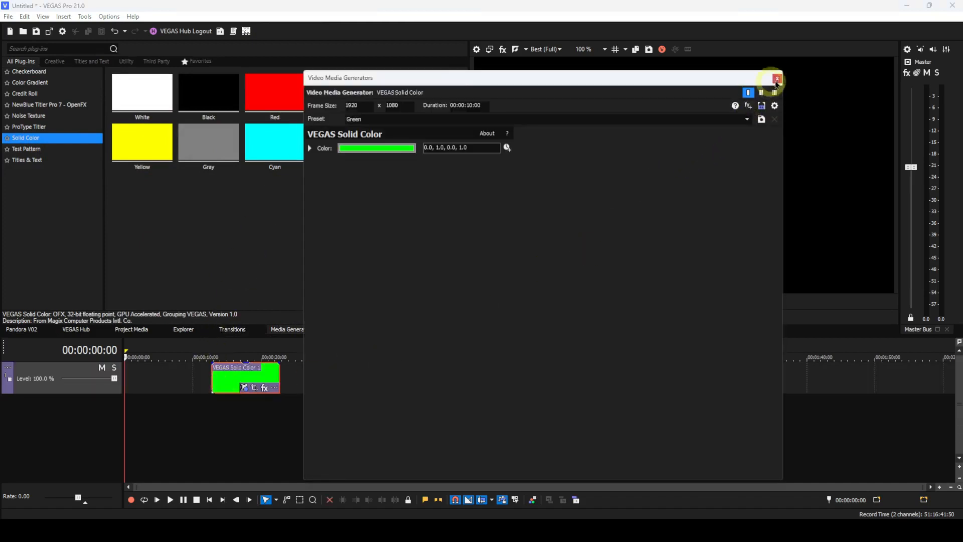
click(778, 79)
drag(421, 109, 367, 392)
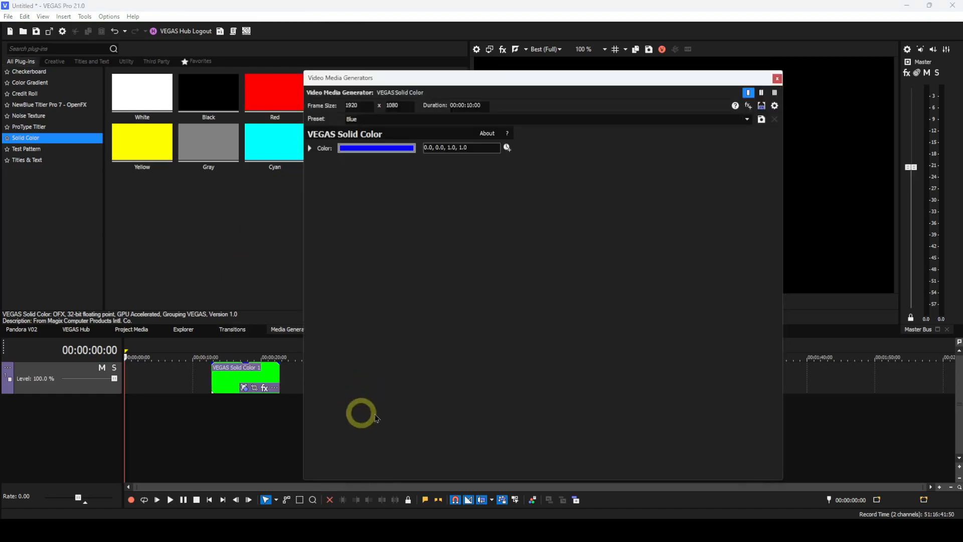
click(778, 79)
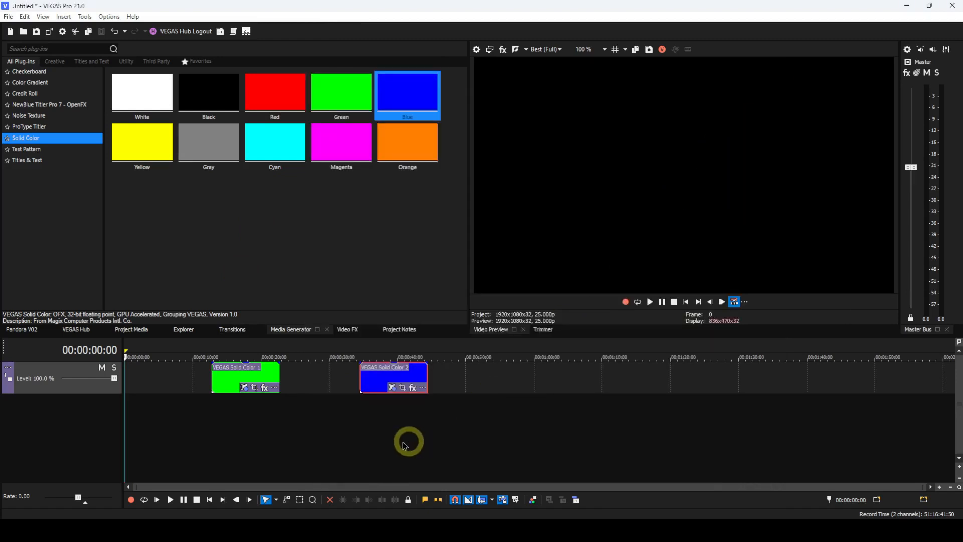
Step: Add a Titles and Text event after the green event with 20-frame padding, 5-second length, 25-frame fades and the (Default) preset
click(23, 330)
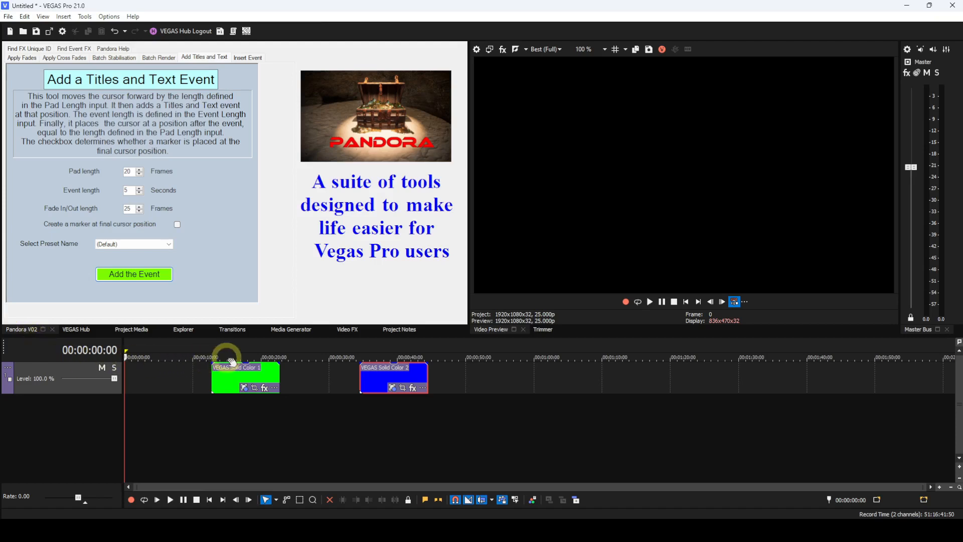
click(280, 351)
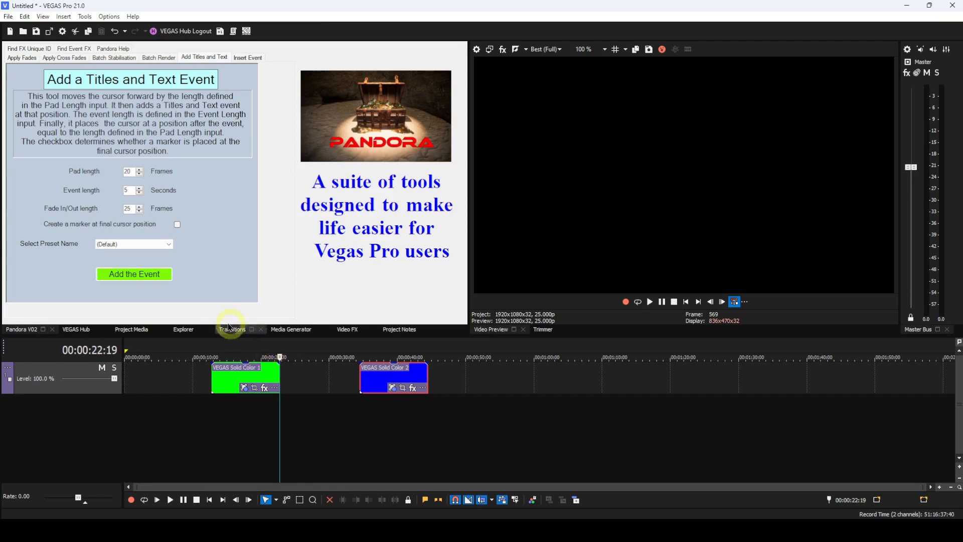
click(148, 277)
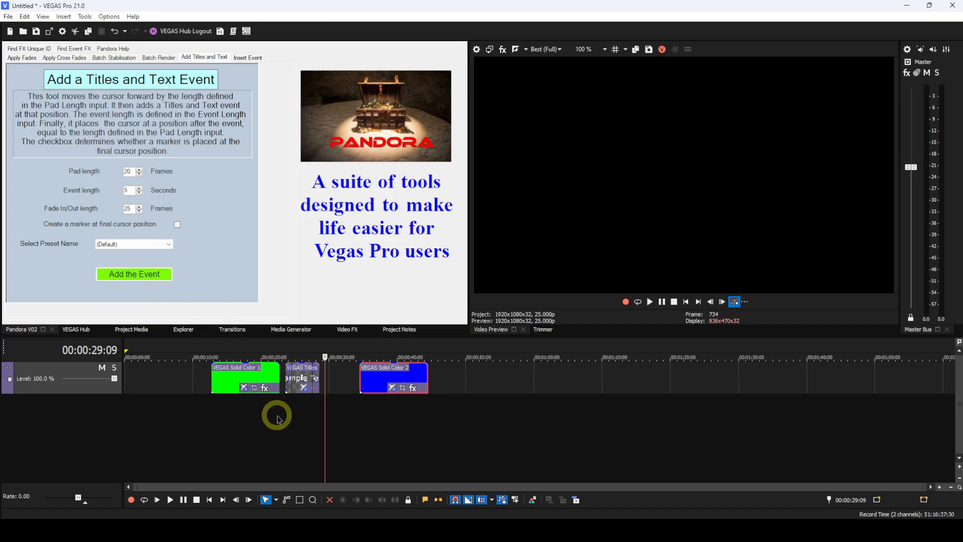
Step: Move the blue event earlier so it starts at the cursor position 00:00:29:09, after the title event's padding
scroll(276, 405, up, 1)
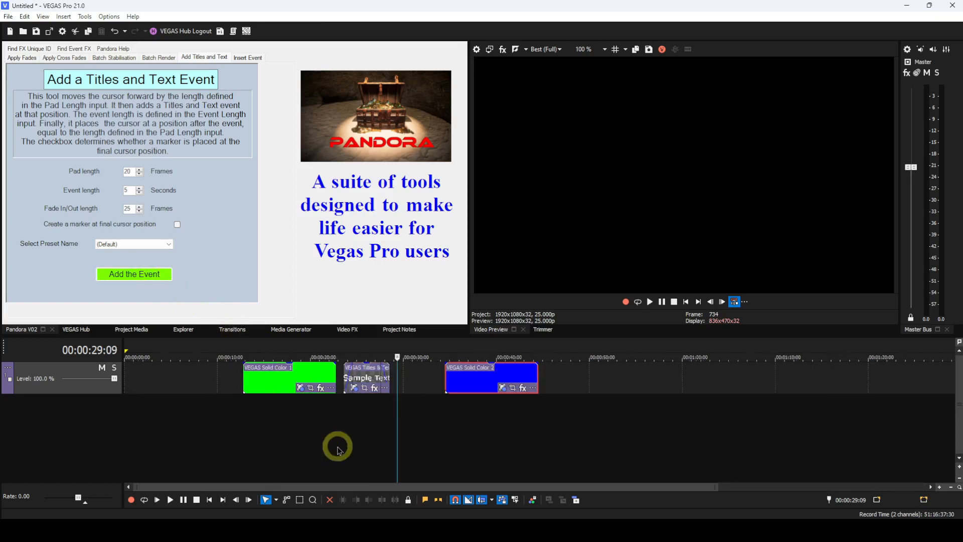
scroll(338, 445, up, 2)
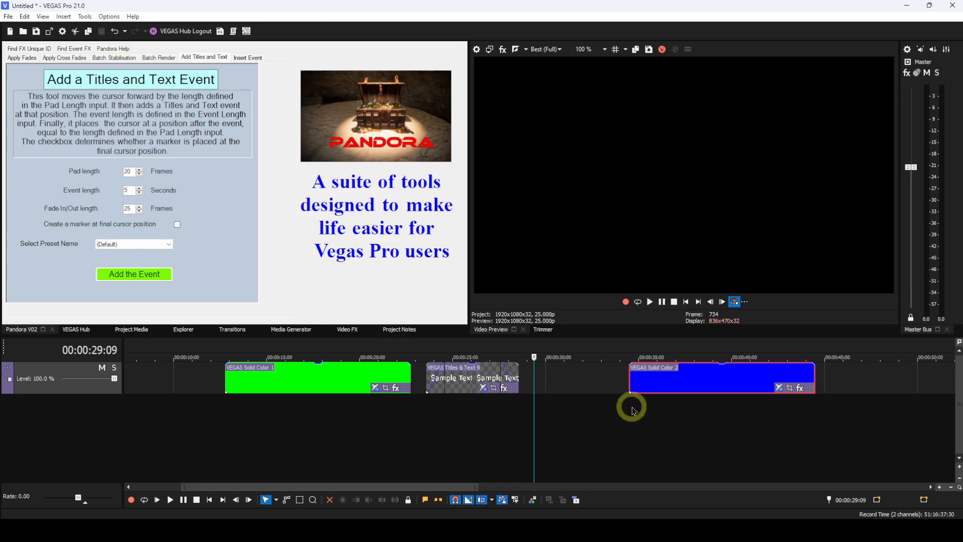
drag(660, 391, 564, 390)
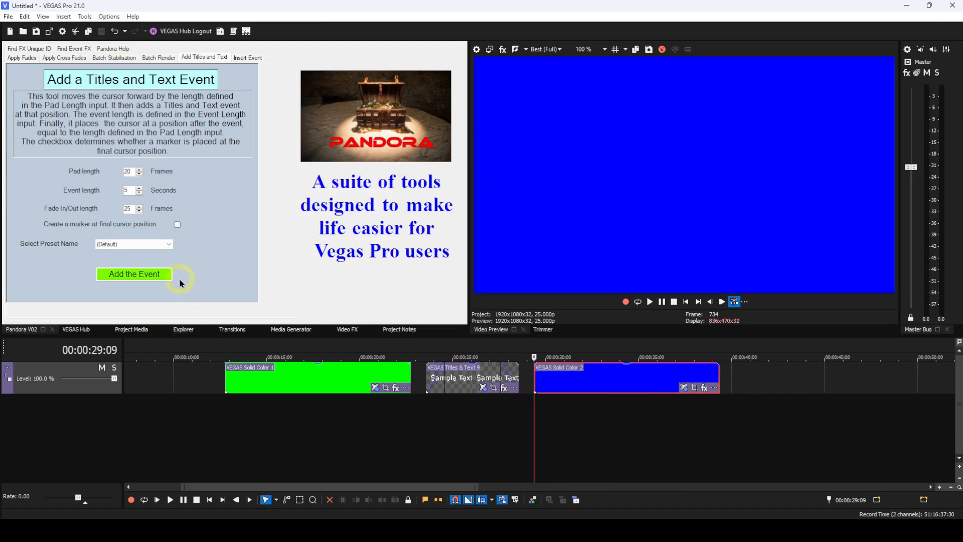
click(170, 245)
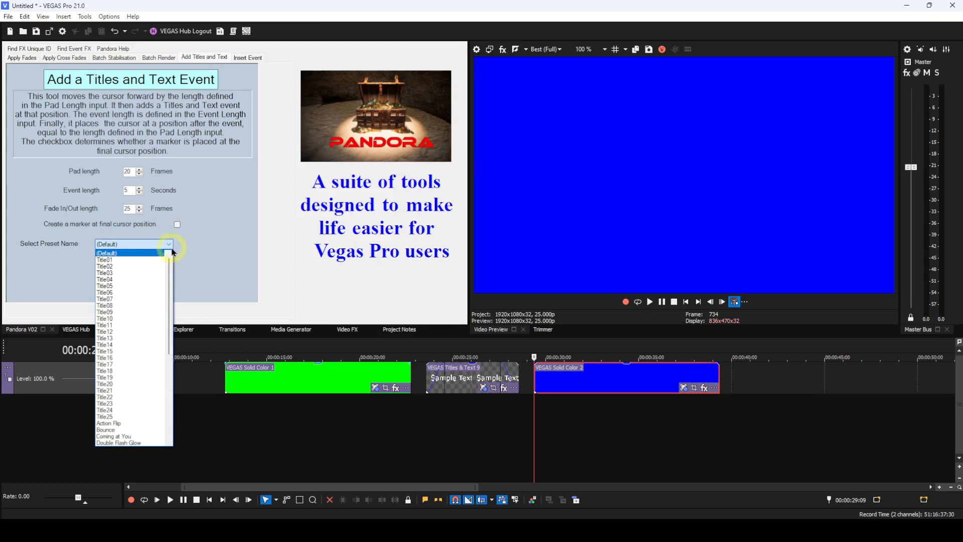
click(208, 251)
click(356, 425)
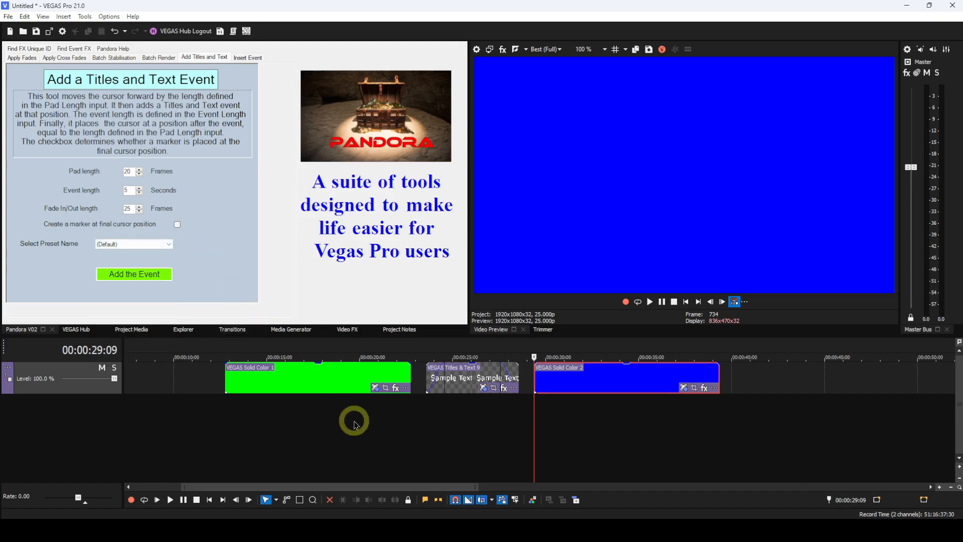
scroll(355, 425, down, 2)
scroll(357, 426, down, 3)
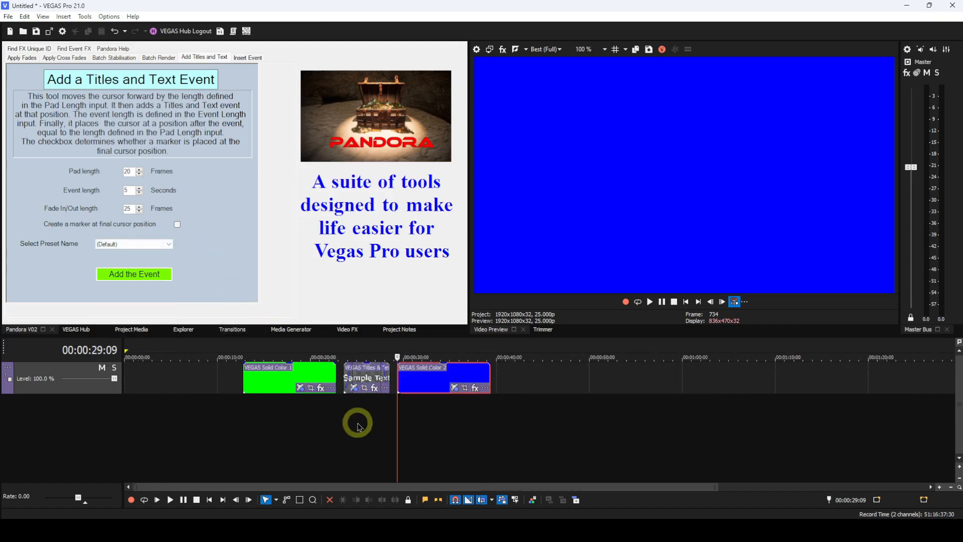
scroll(359, 426, down, 2)
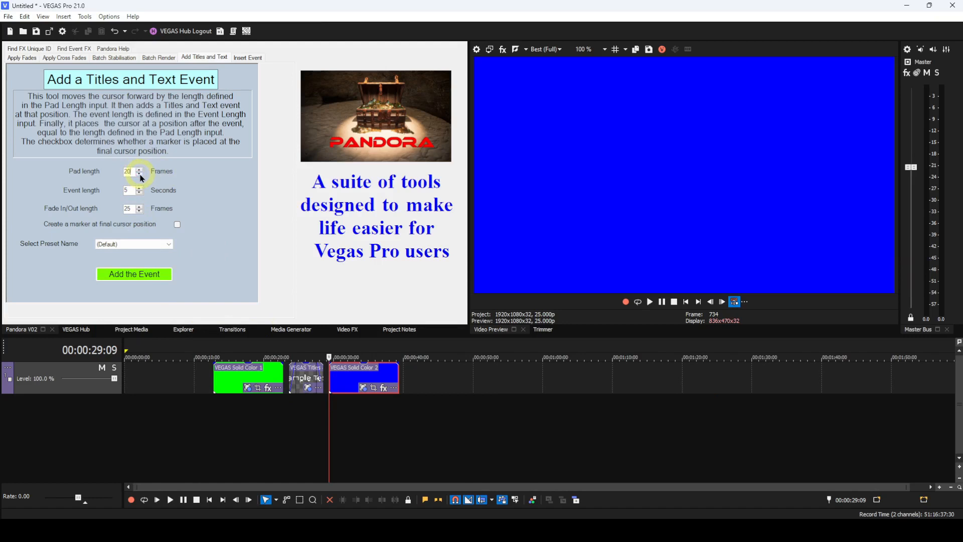
Step: Set the title event's pad length to 30 frames and its event length to 10 seconds
key(BackSpace)
key(BackSpace)
text(3)
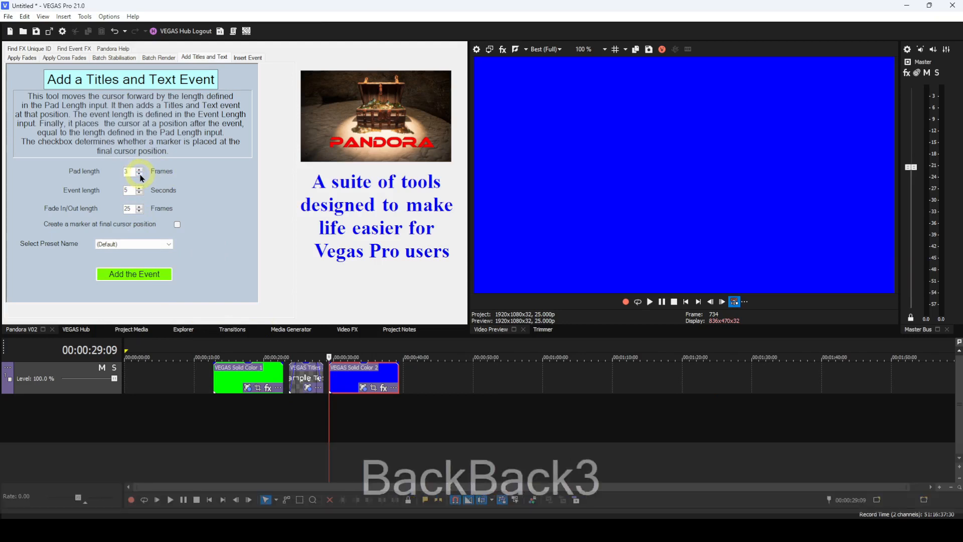
text(0)
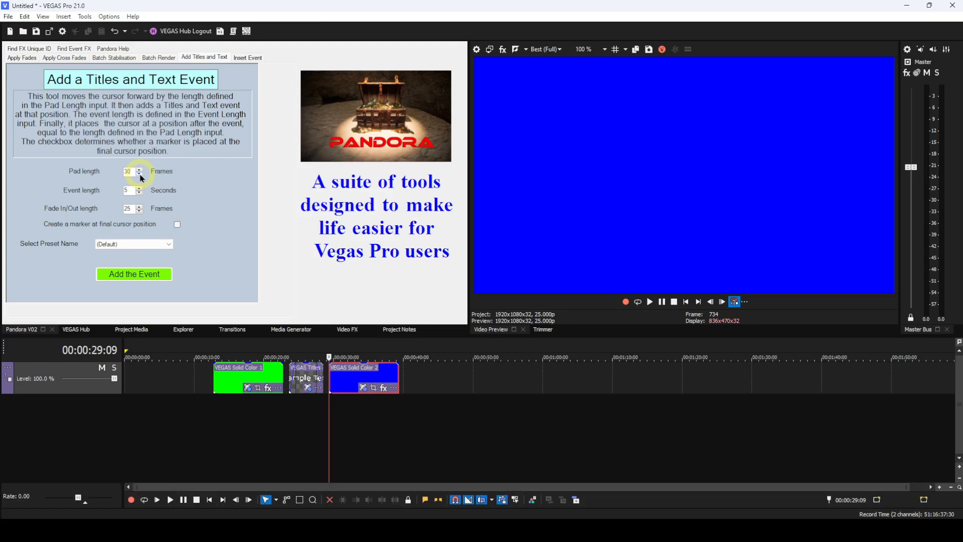
click(129, 191)
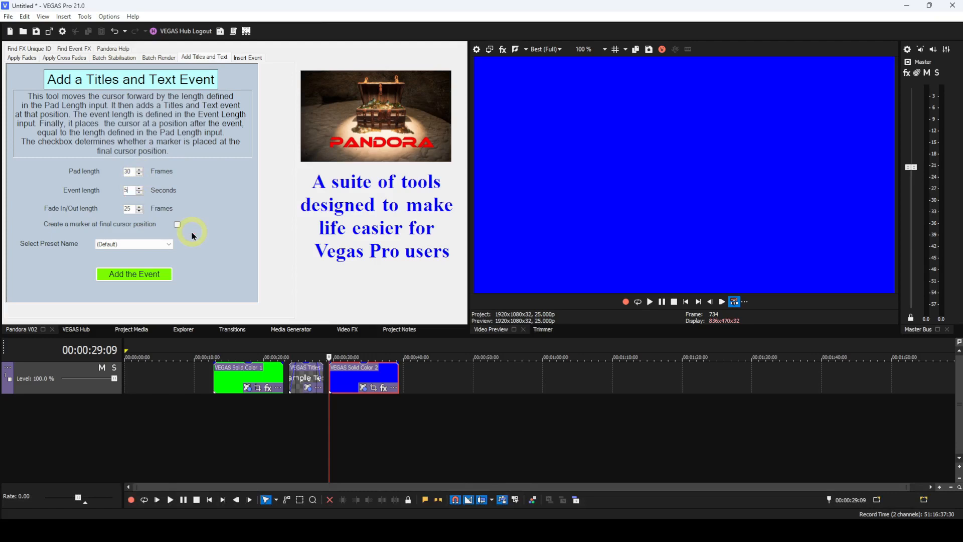
key(BackSpace)
text(10)
Step: Choose the Chapter Title preset and enable creating a marker at the final cursor position
click(171, 246)
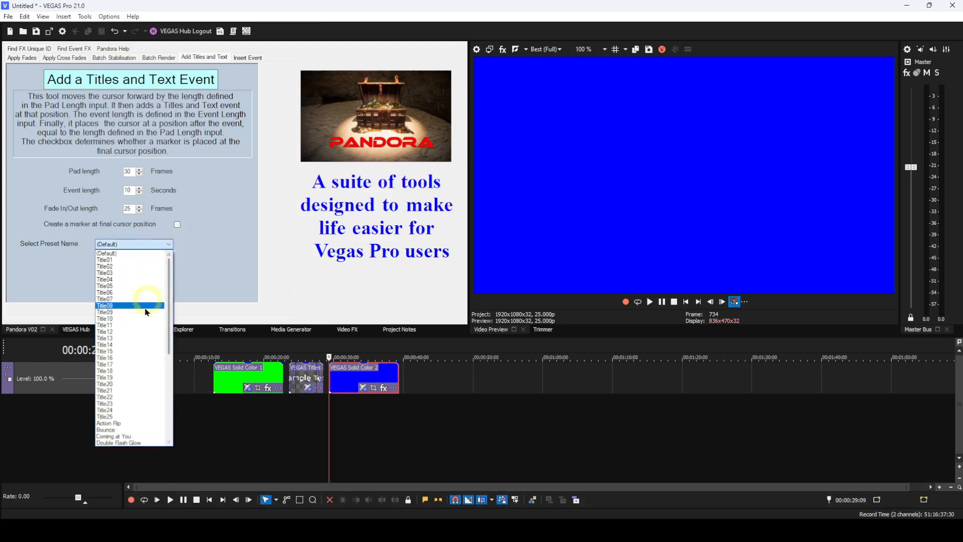
scroll(141, 324, down, 2)
scroll(141, 324, down, 7)
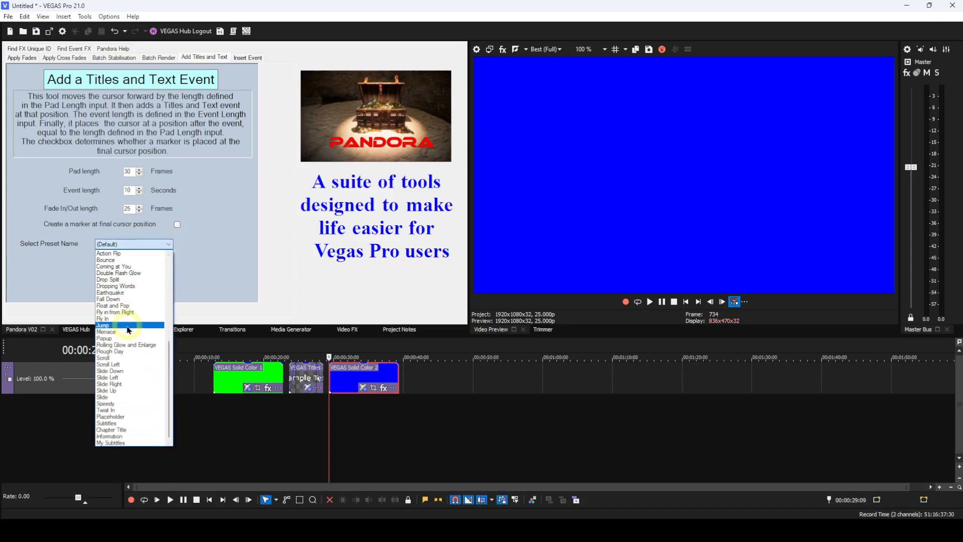
click(116, 430)
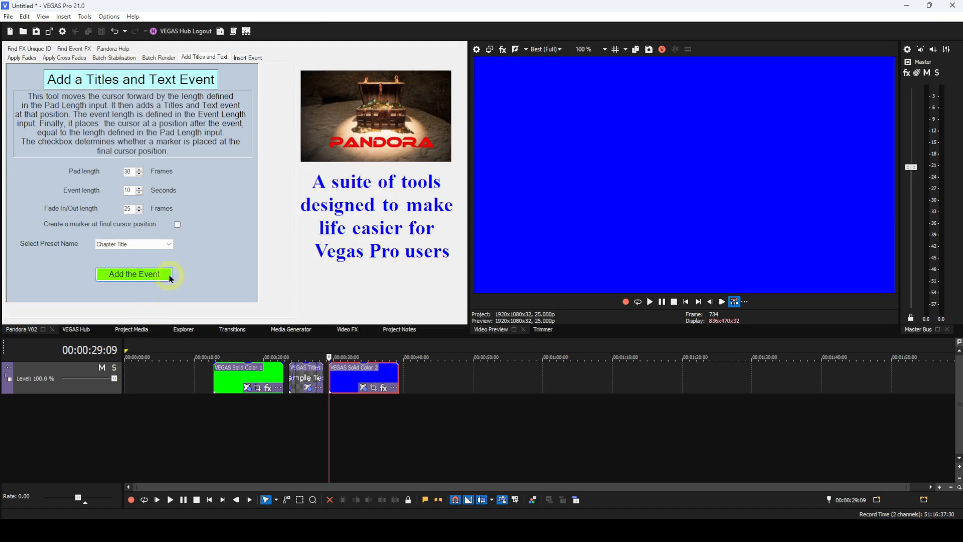
click(178, 225)
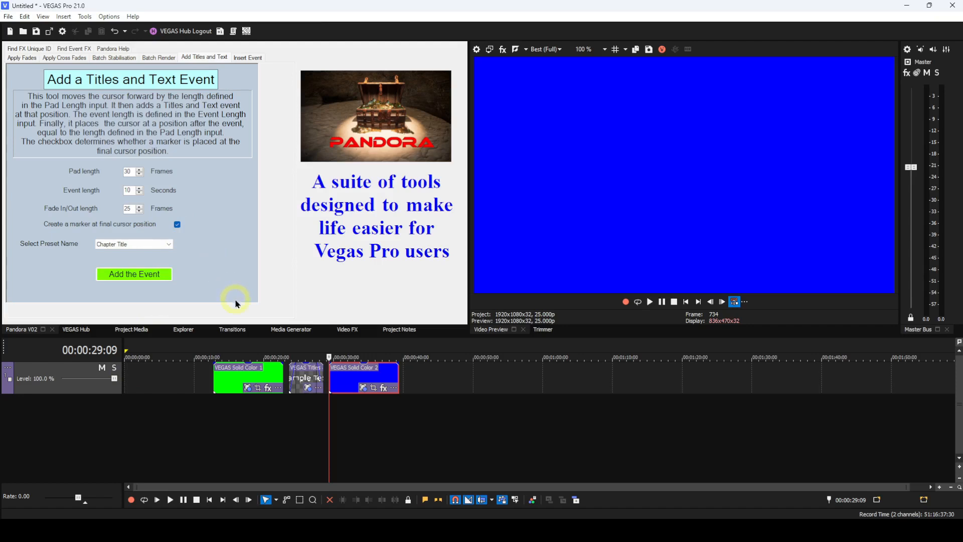
Step: Add a Cyan Solid Color event to the video track at about 00:00:56, keeping its default 10-second duration
click(276, 330)
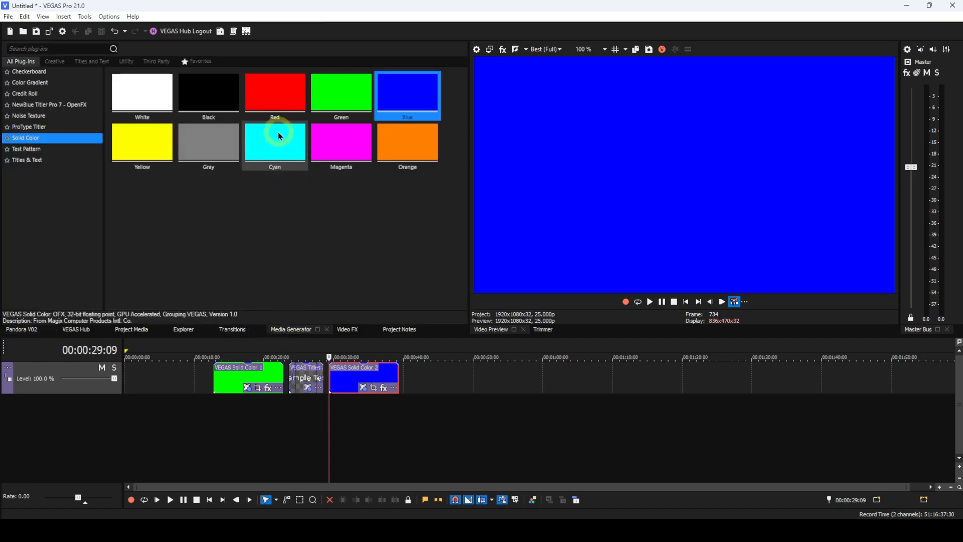
drag(278, 143, 521, 389)
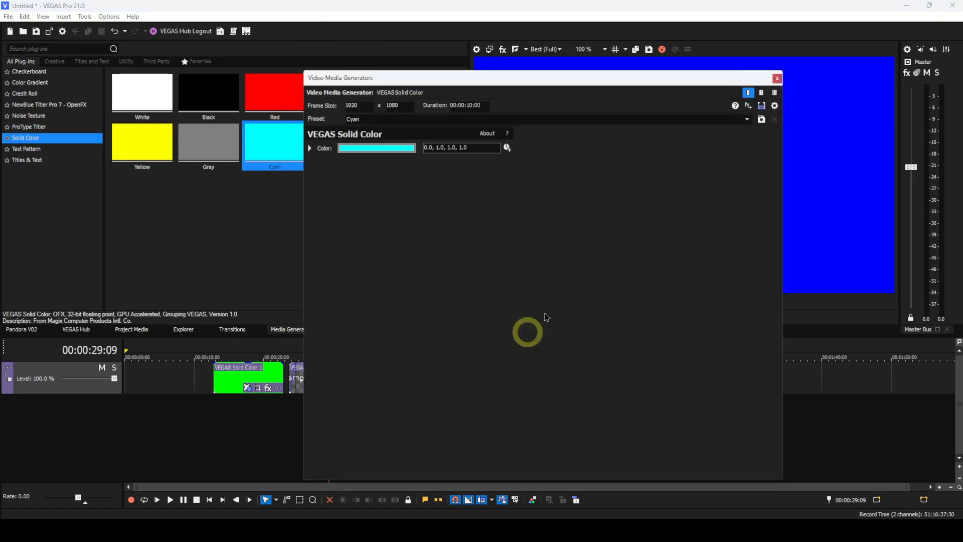
click(777, 79)
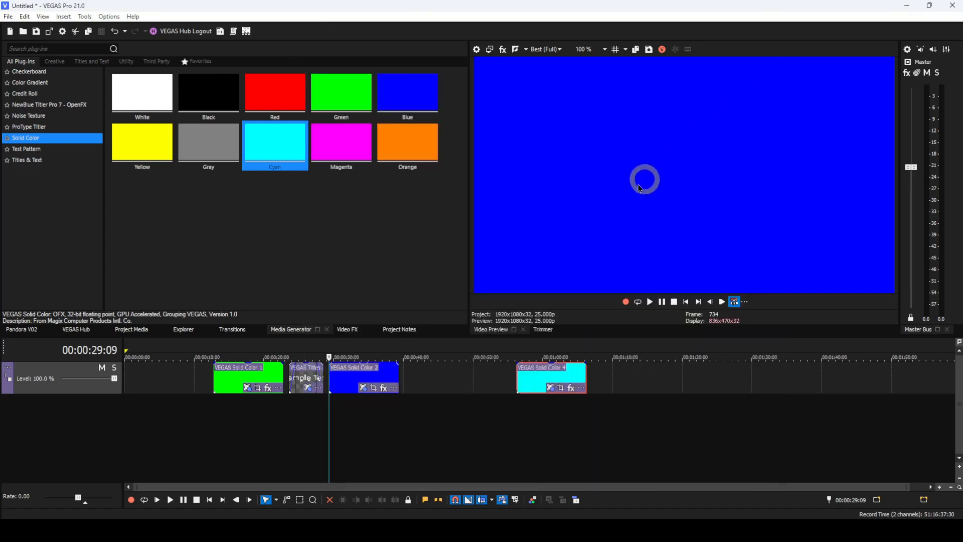
Step: Place the cursor at the blue event's end, 00:00:39:09, and add the Titles and Text event with the current padding, length and preset settings
click(401, 355)
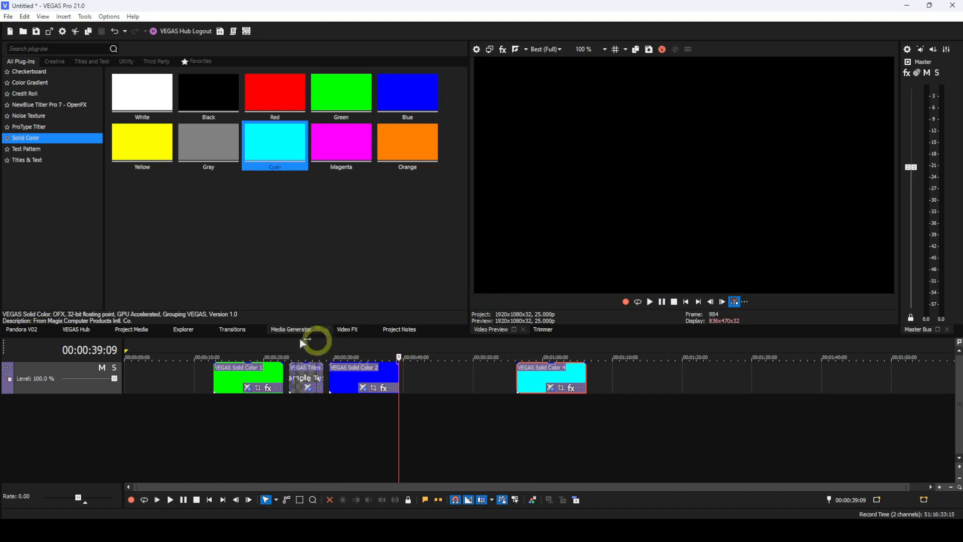
click(22, 330)
click(126, 275)
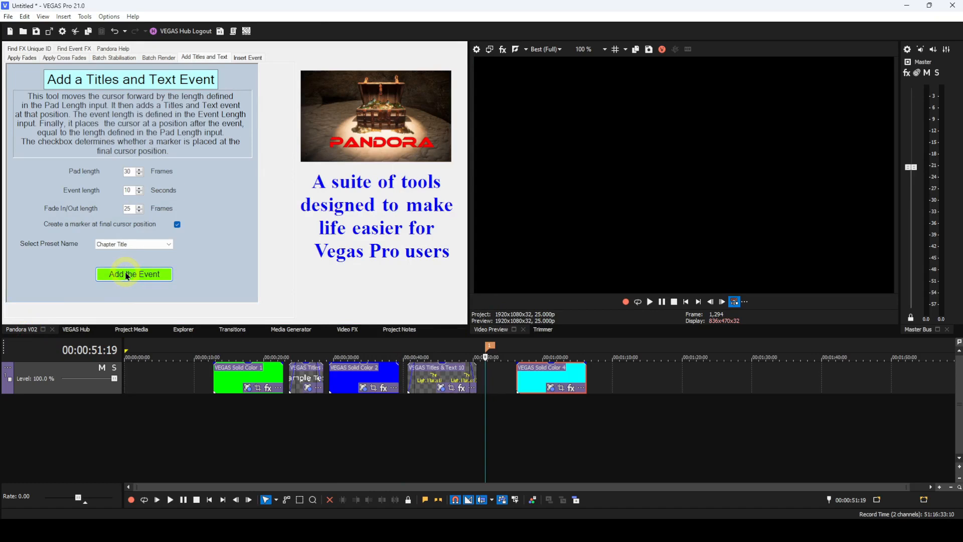
Step: Move the cyan event earlier so it starts at the marker after the Chapter Title event
click(658, 356)
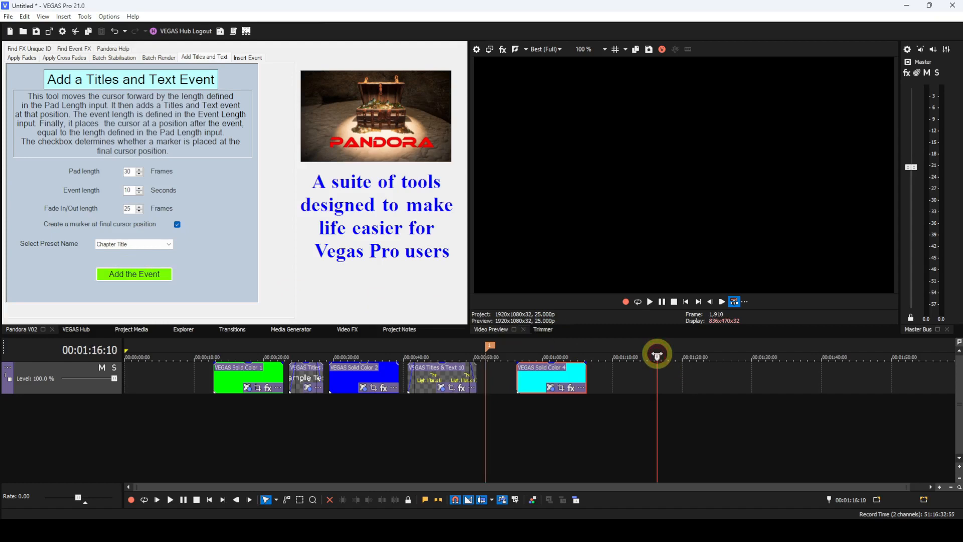
drag(553, 381, 525, 380)
click(528, 381)
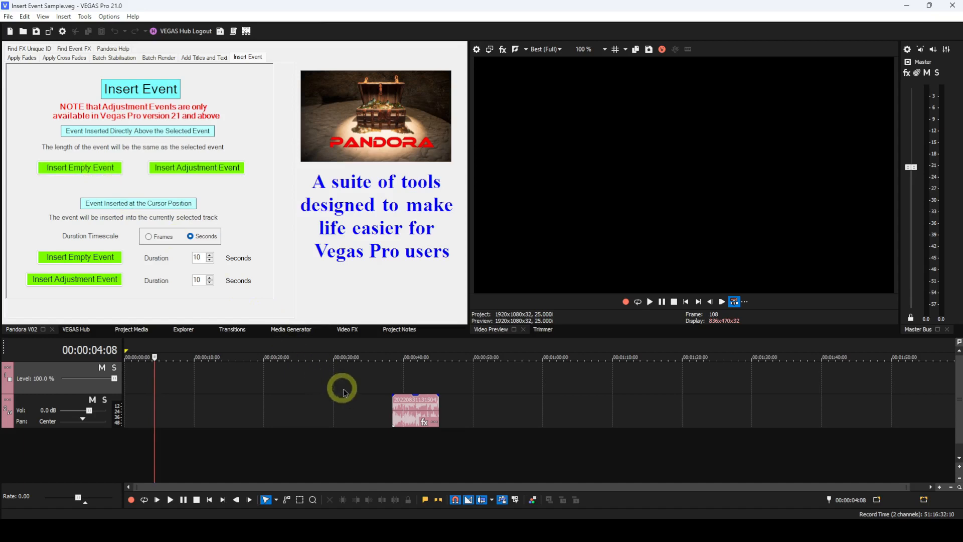
Step: Insert an empty event directly above the selected audio event, and undo the insertion
click(409, 409)
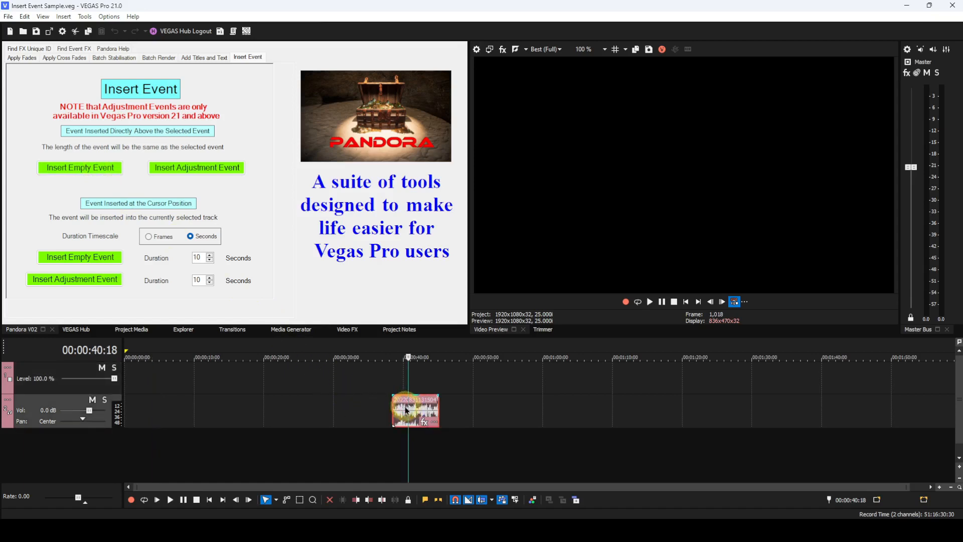
click(92, 169)
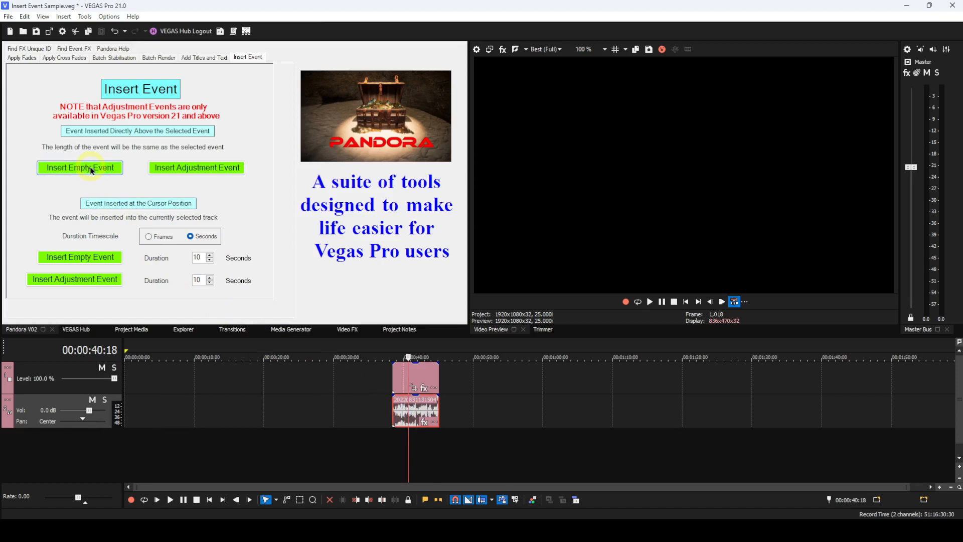
key(ctrl+z)
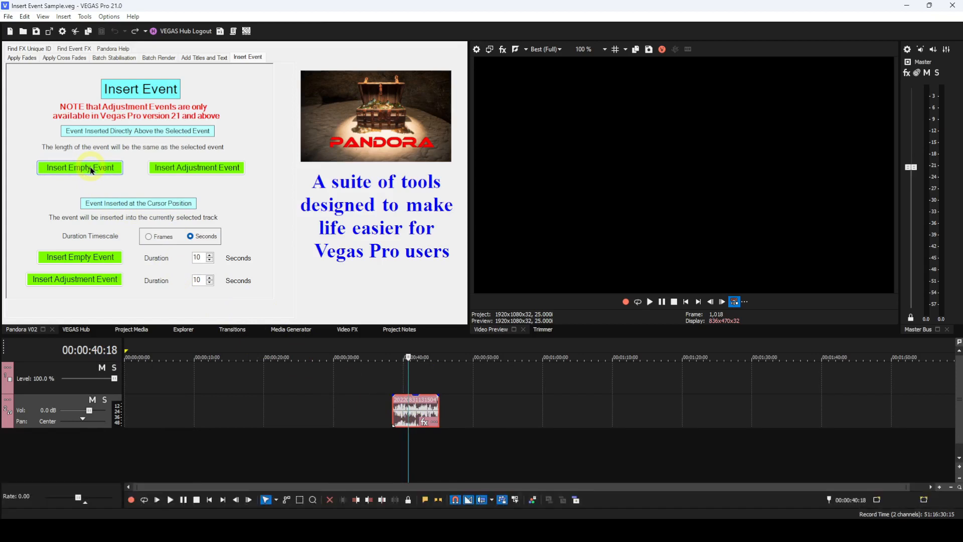
Step: Try to insert an empty event above the audio event with the video track deleted, and undo the track deletion
right_click(36, 377)
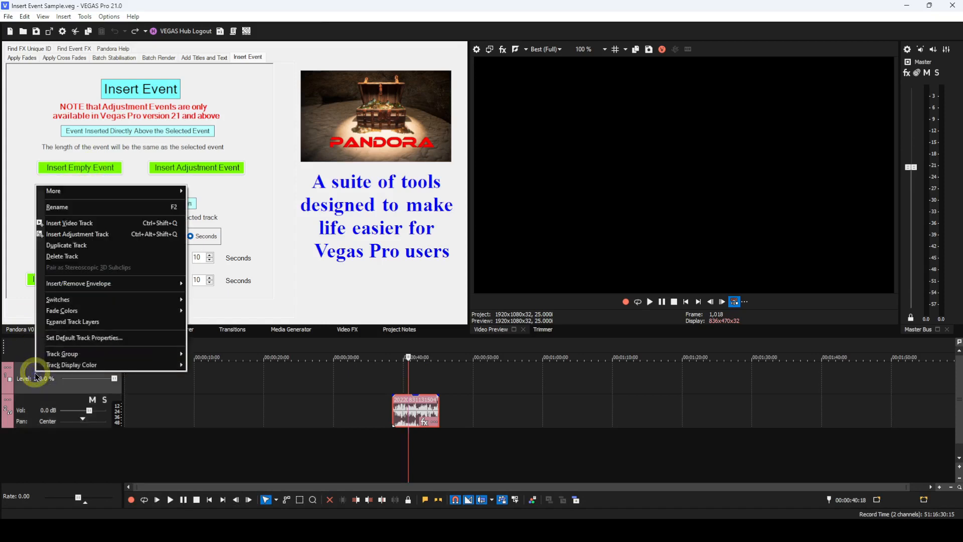
click(63, 256)
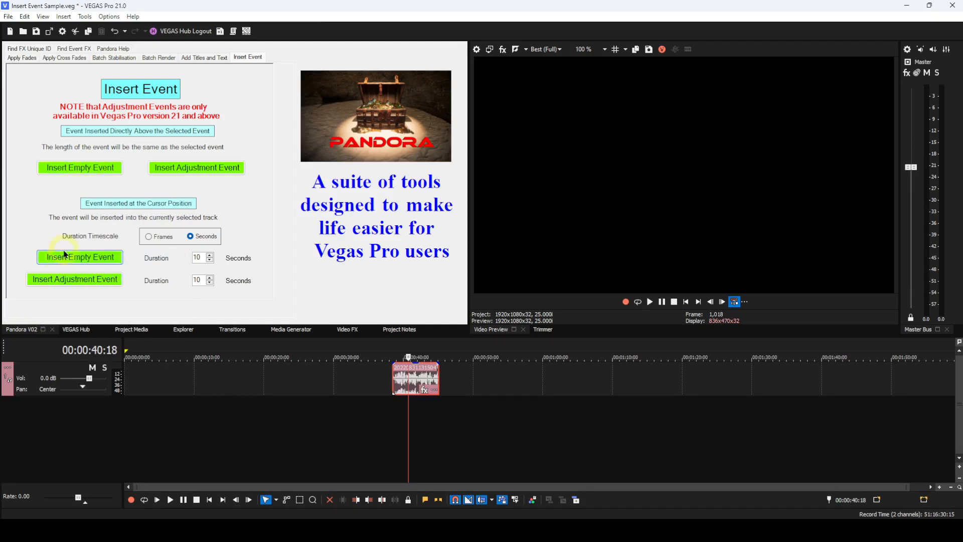
click(75, 173)
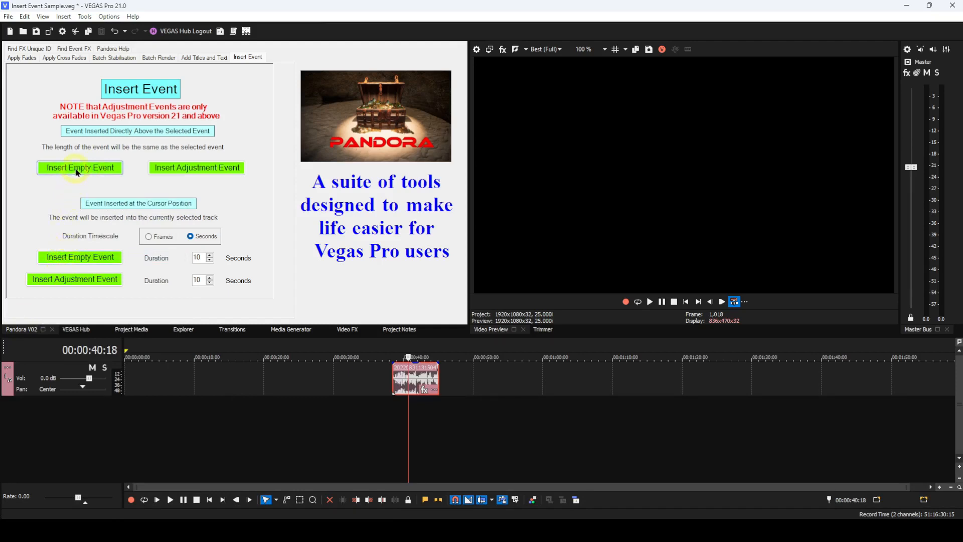
click(77, 172)
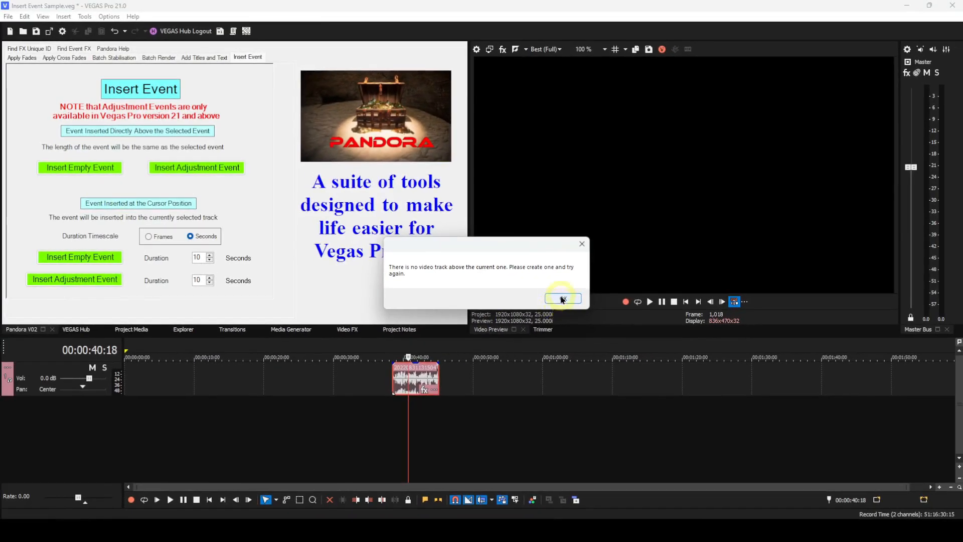
click(563, 300)
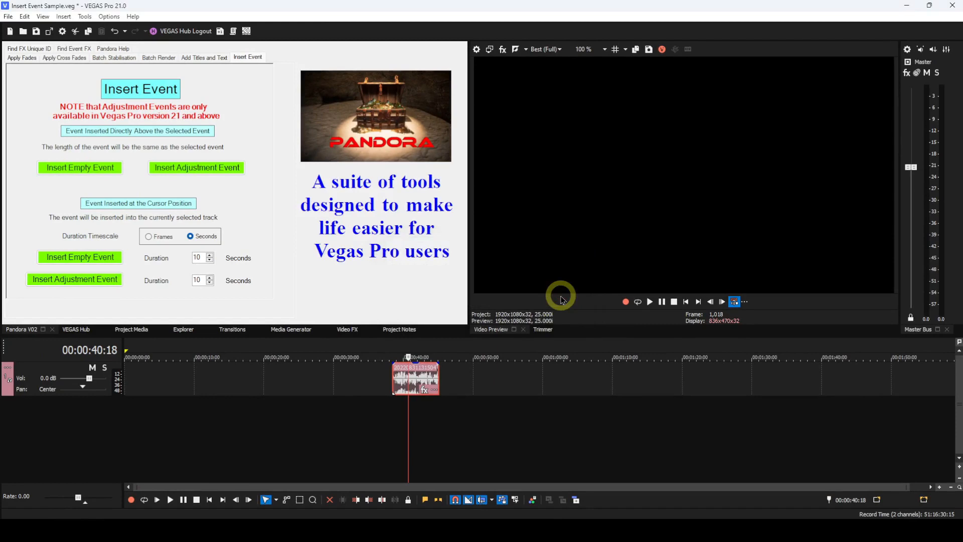
key(ctrl+z)
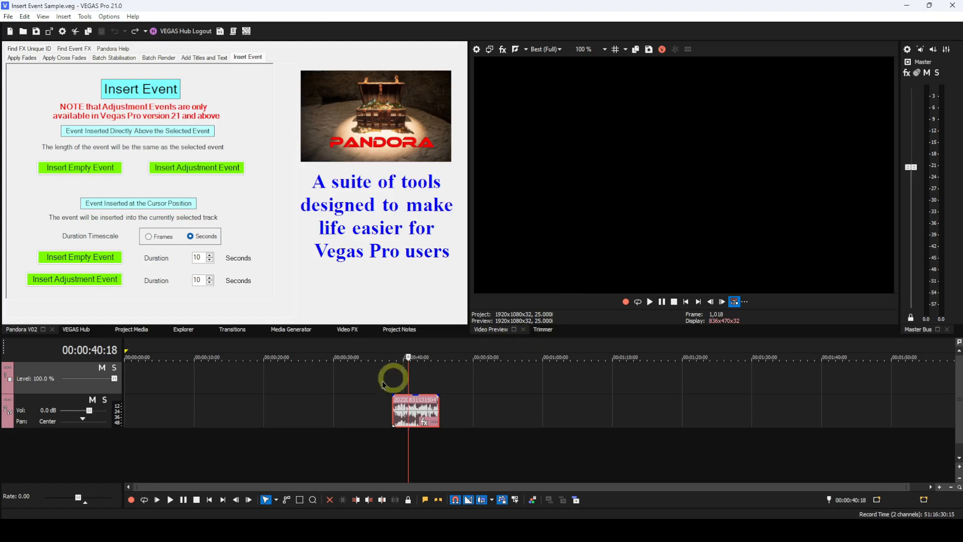
Step: Try to insert an empty event above the audio event with a new audio track placed between it and the video track
right_click(102, 441)
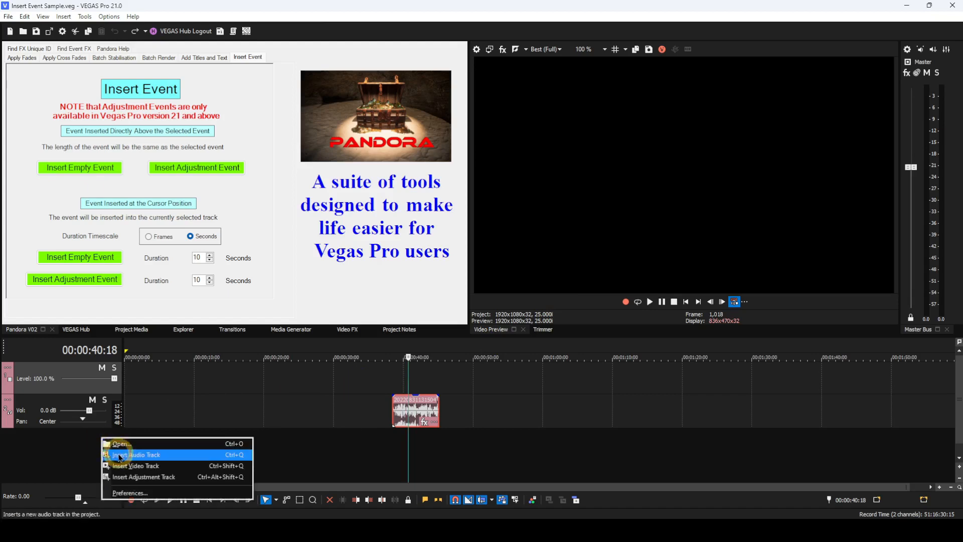
click(119, 455)
mouse_move(69, 441)
mouse_down()
mouse_move(58, 394)
mouse_move(69, 425)
mouse_up()
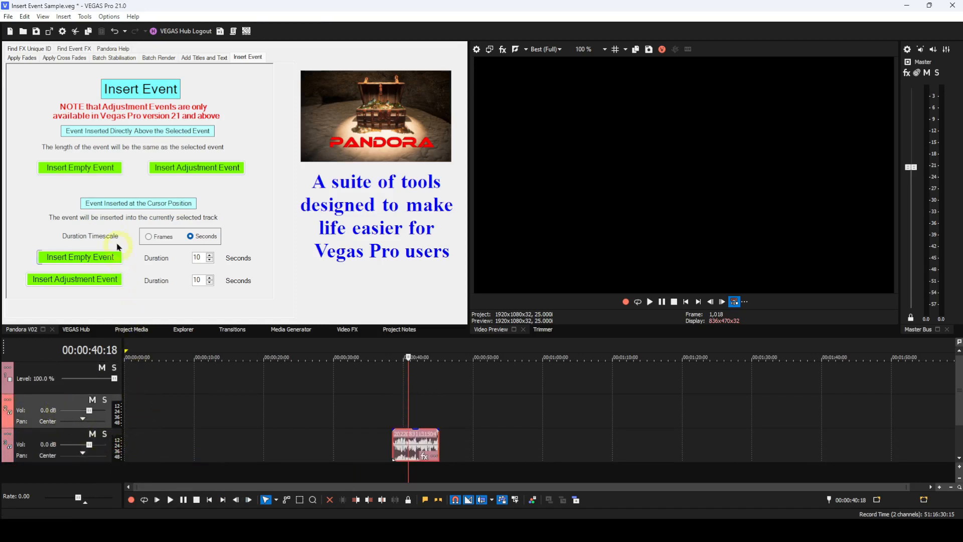
click(104, 174)
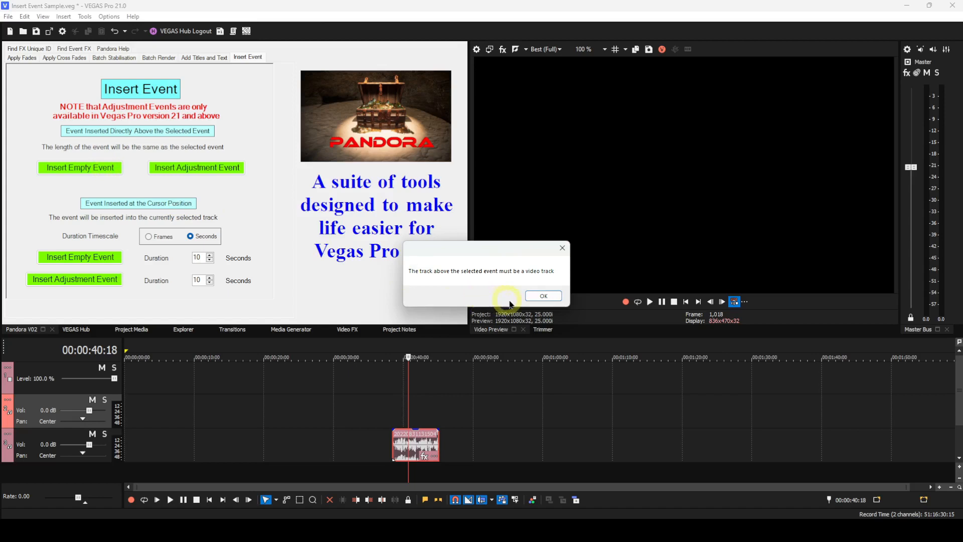
click(542, 296)
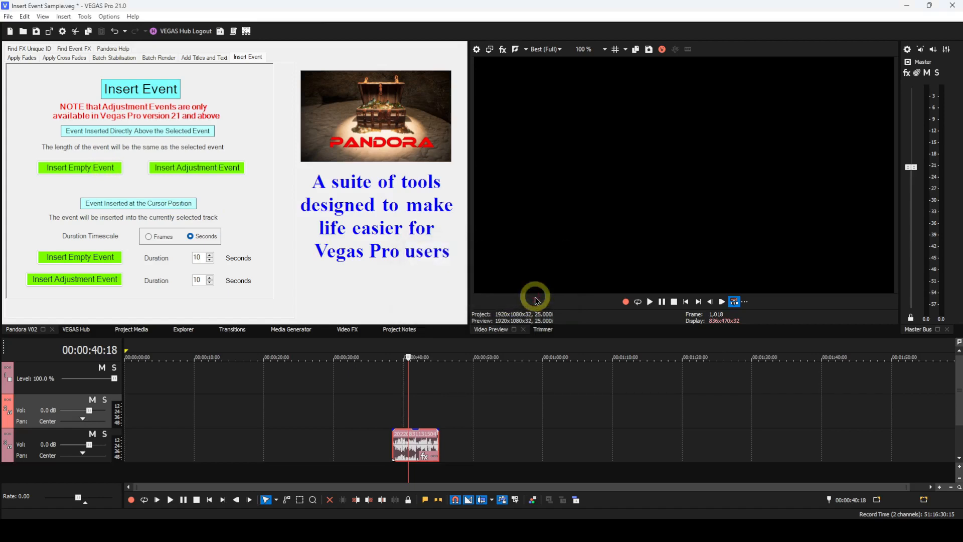
Step: Undo the audio track move and delete the added empty audio track
key(ctrl+z)
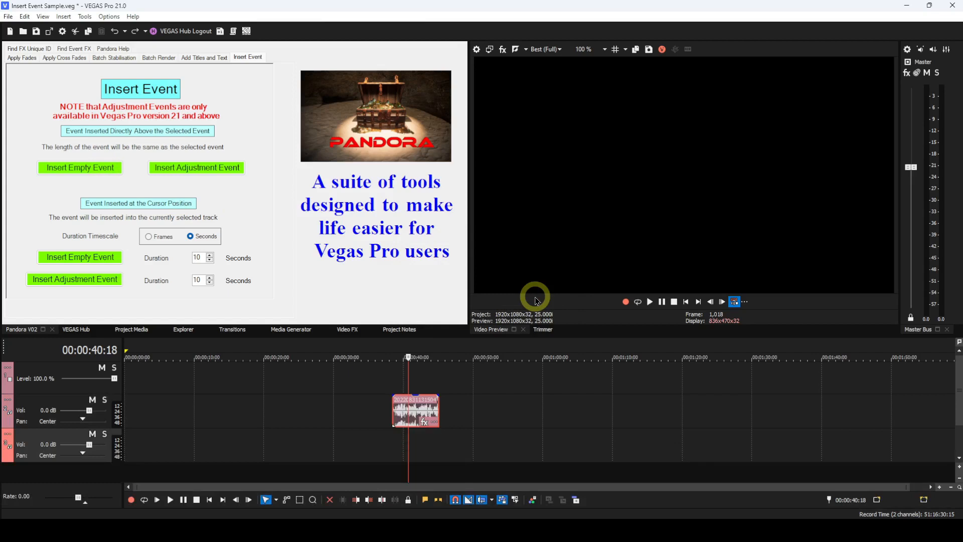
right_click(76, 443)
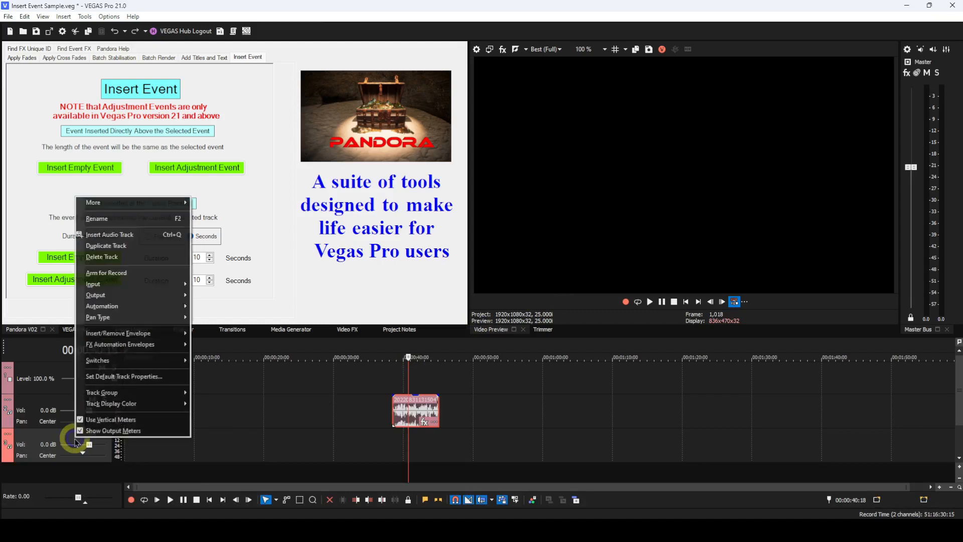
click(129, 257)
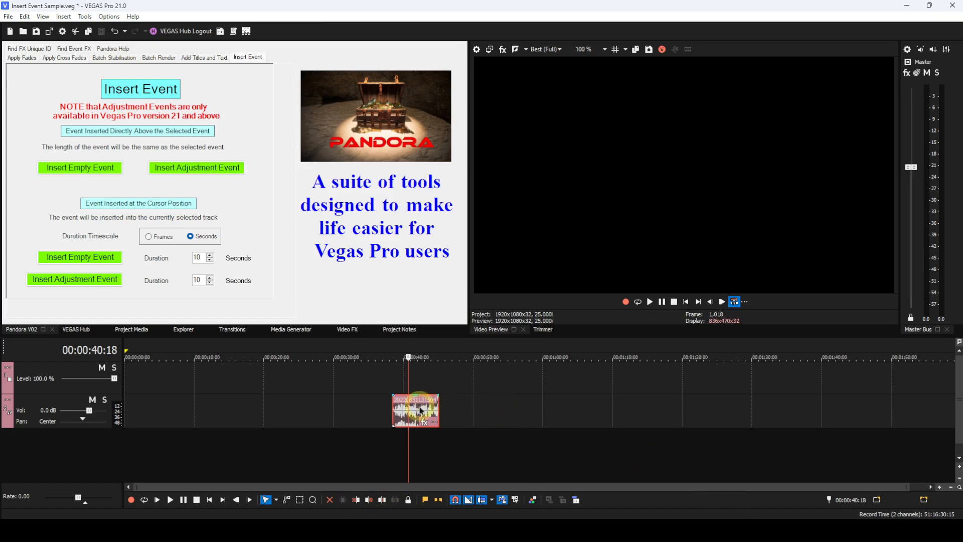
Step: Copy the audio event three times along its track and insert empty events directly above the first and third audio events
drag(435, 405, 651, 415)
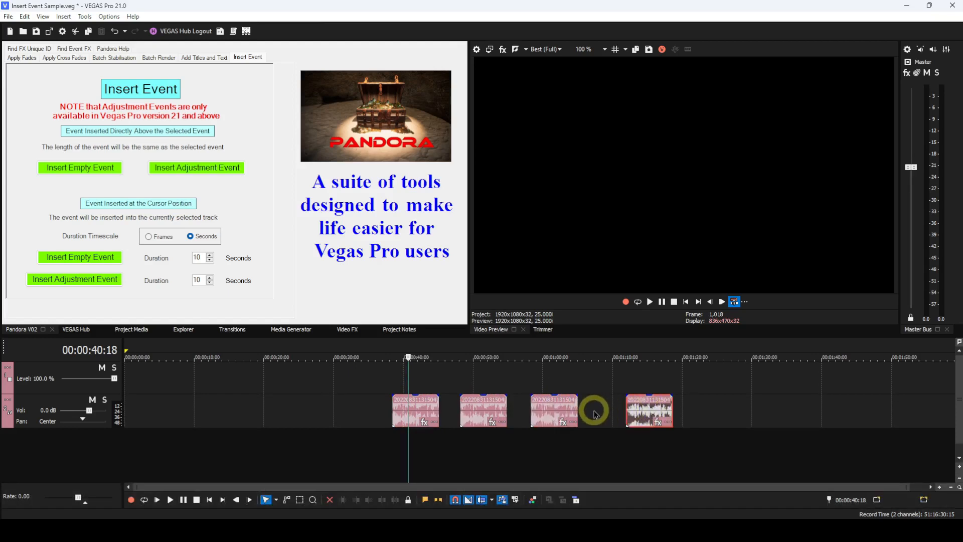
click(427, 407)
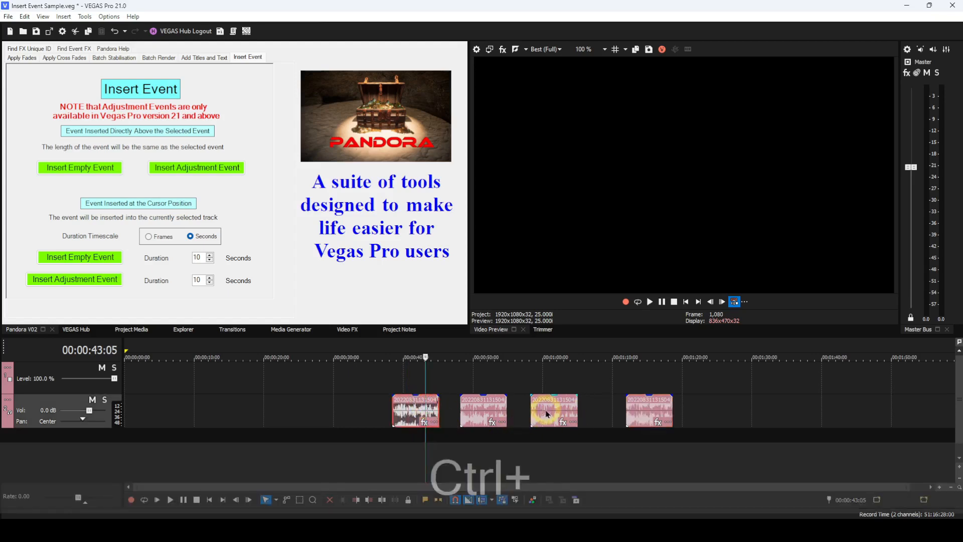
ctrl+click(550, 411)
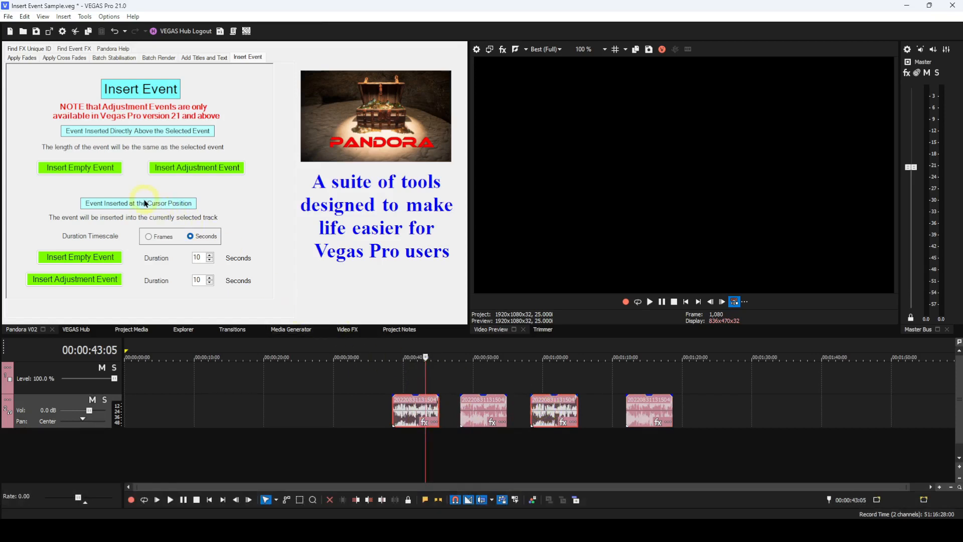
click(87, 169)
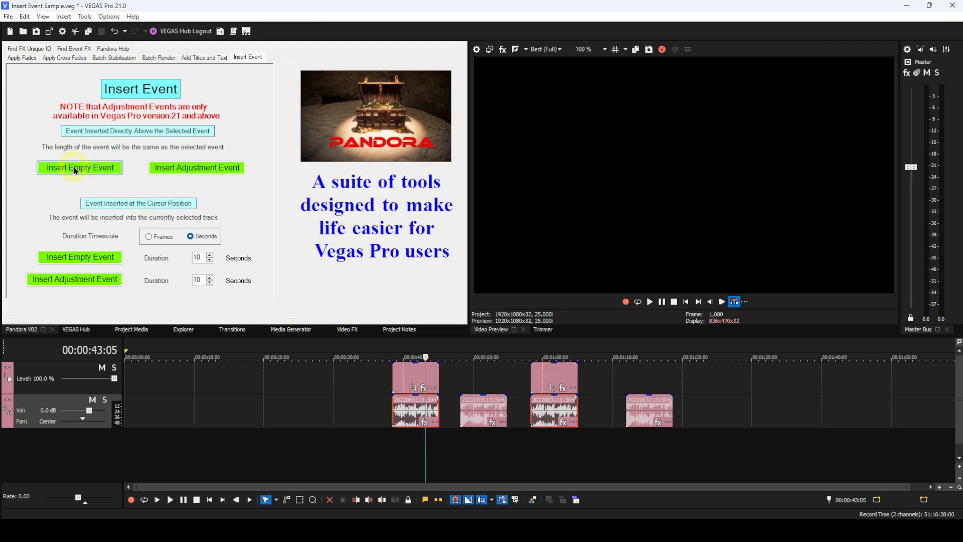
Step: Delete the two empty events and all four audio events from the timeline
click(411, 383)
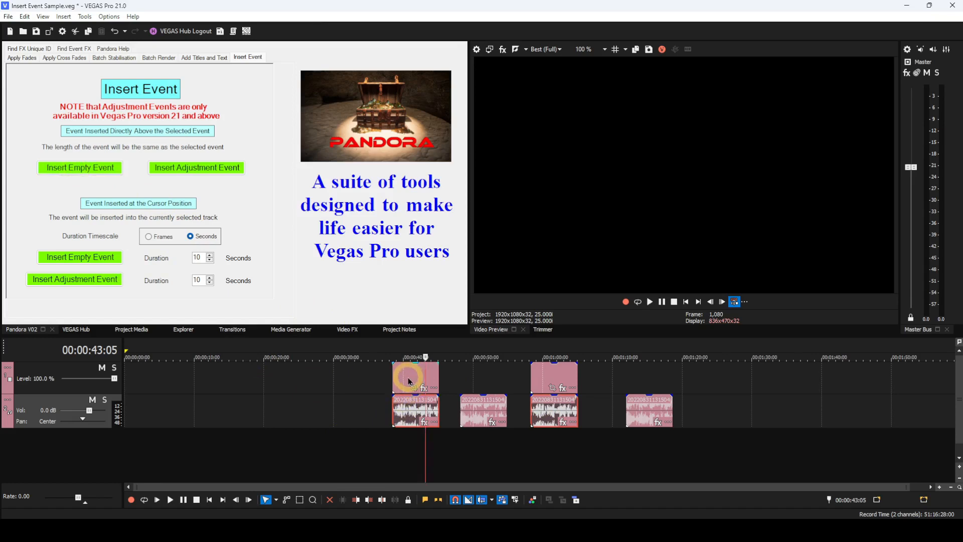
ctrl+click(491, 411)
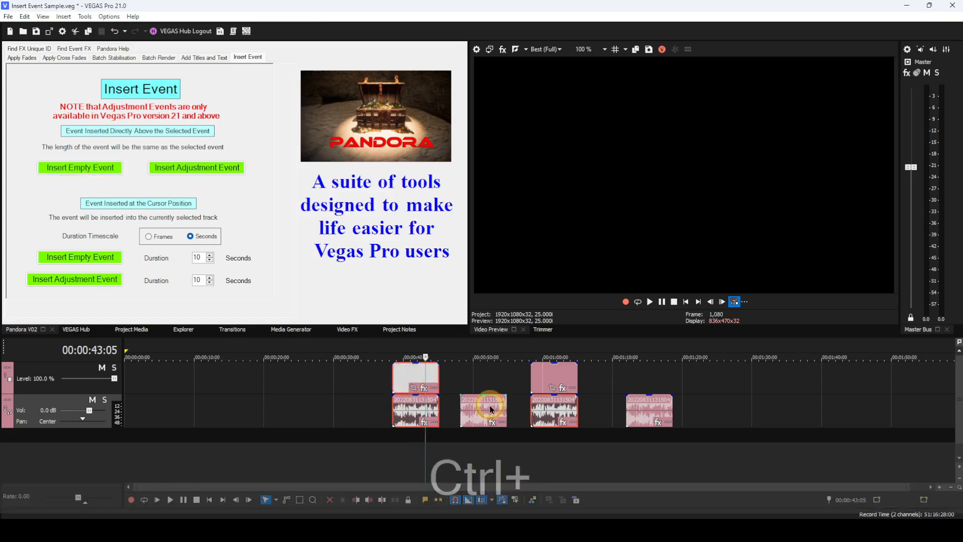
ctrl+click(552, 377)
ctrl+click(644, 424)
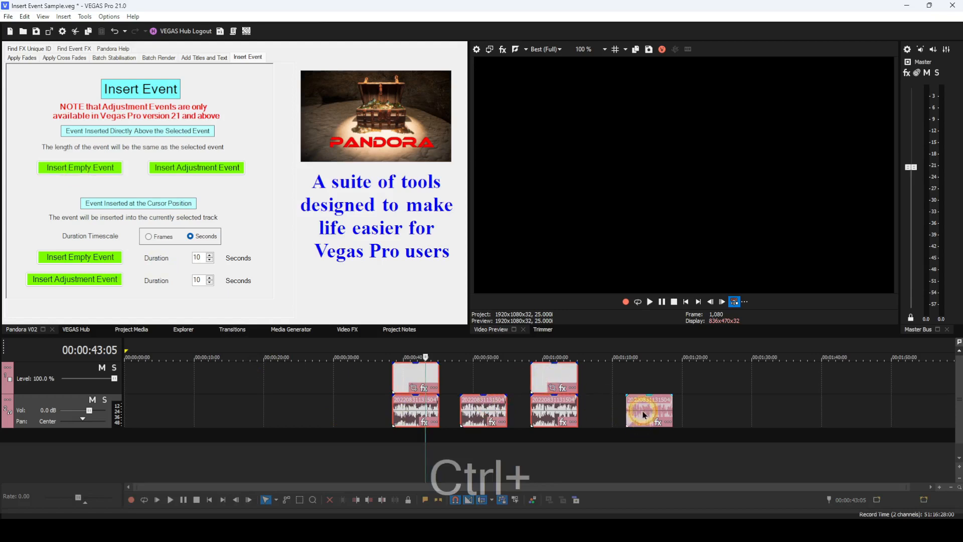
ctrl+click(644, 415)
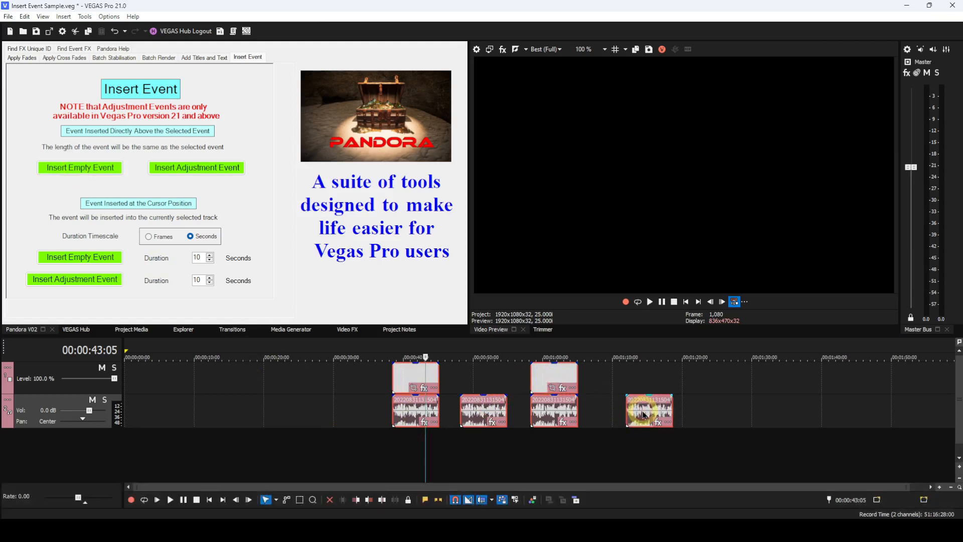
key(Delete)
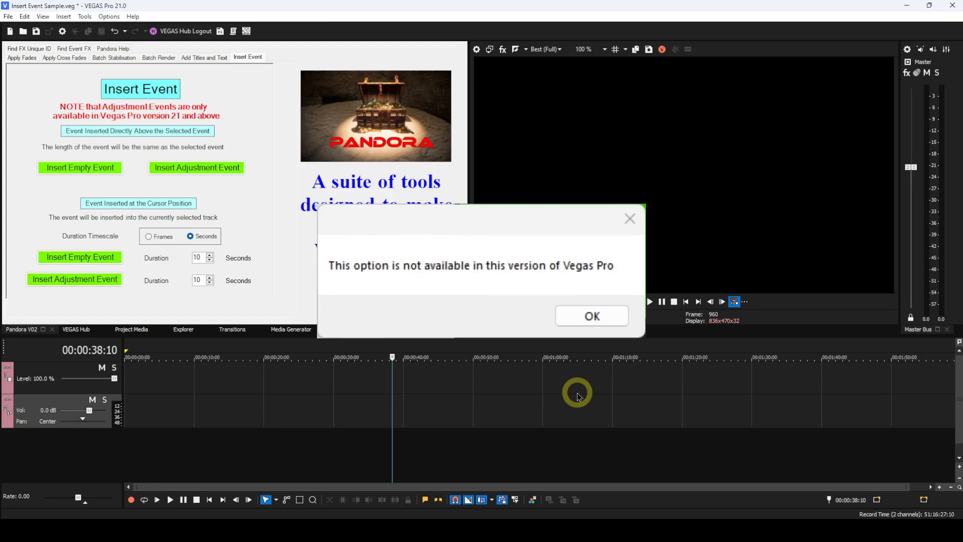
key(Return)
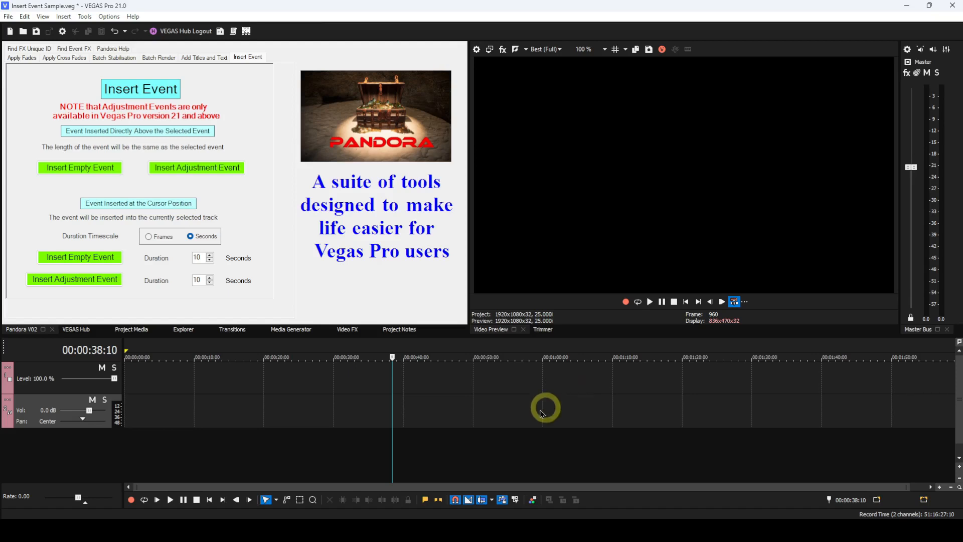
Step: Set the empty event duration to 20 seconds and try to insert one at the cursor on the audio track
click(71, 404)
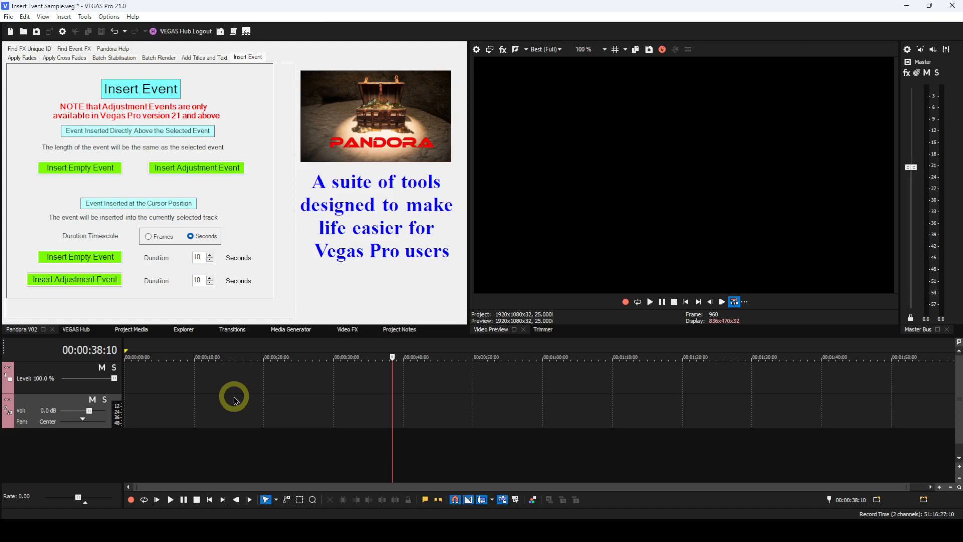
click(201, 258)
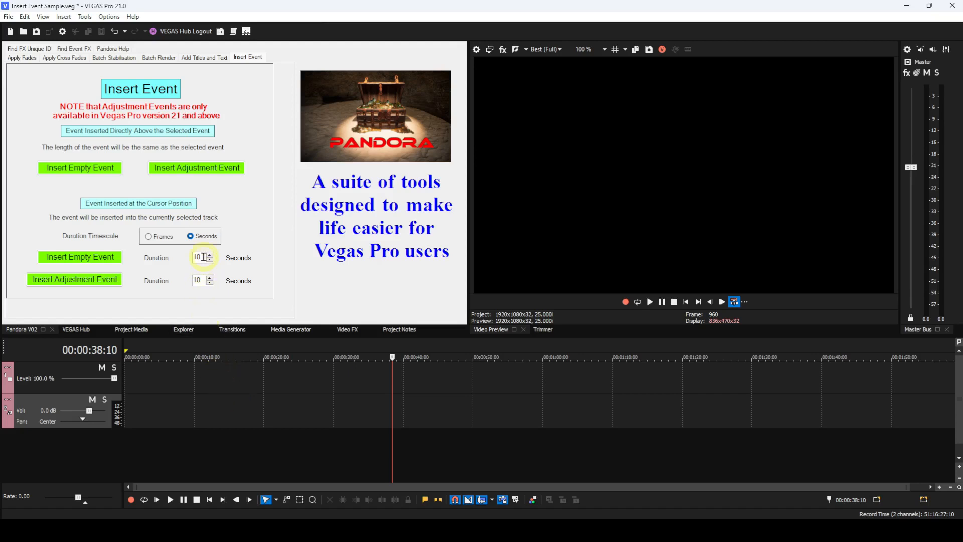
key(BackSpace)
key(BackSpace)
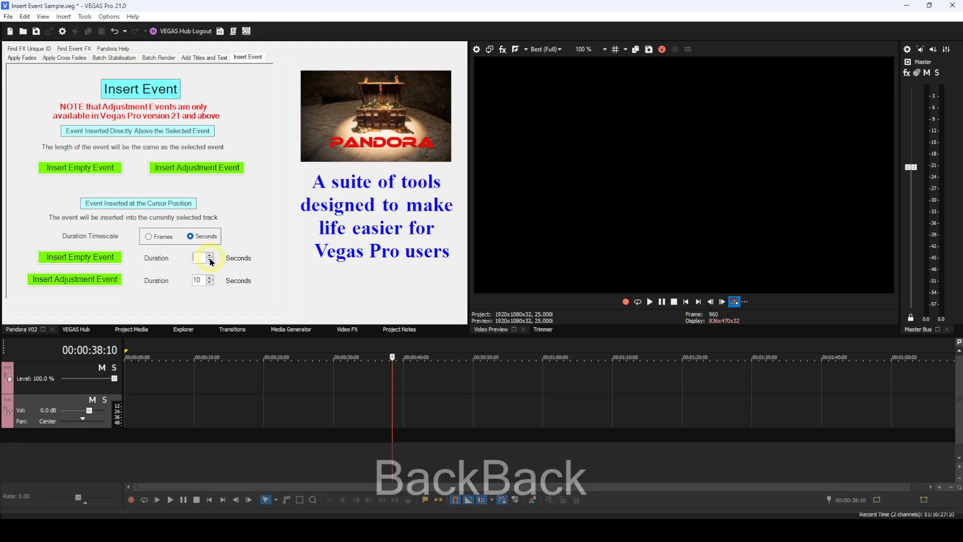
text(20)
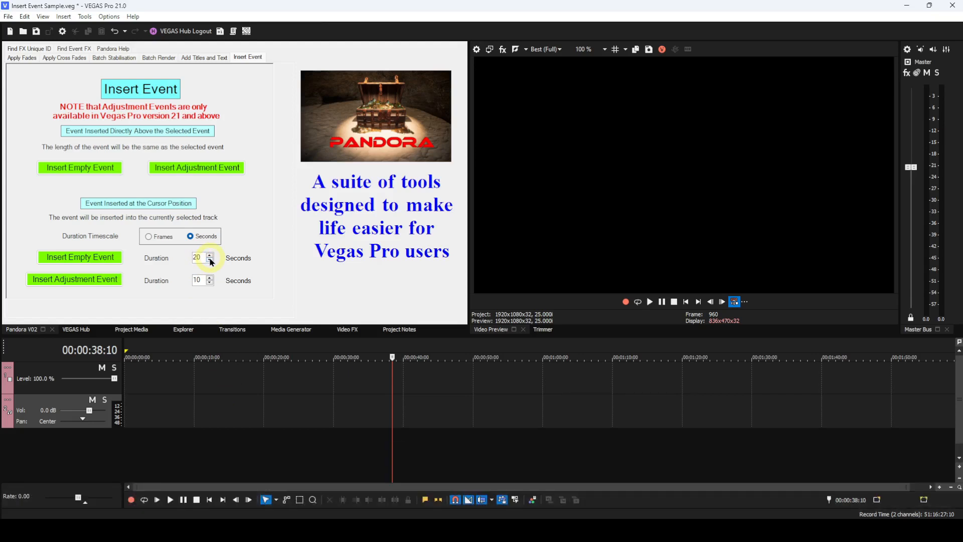
click(98, 258)
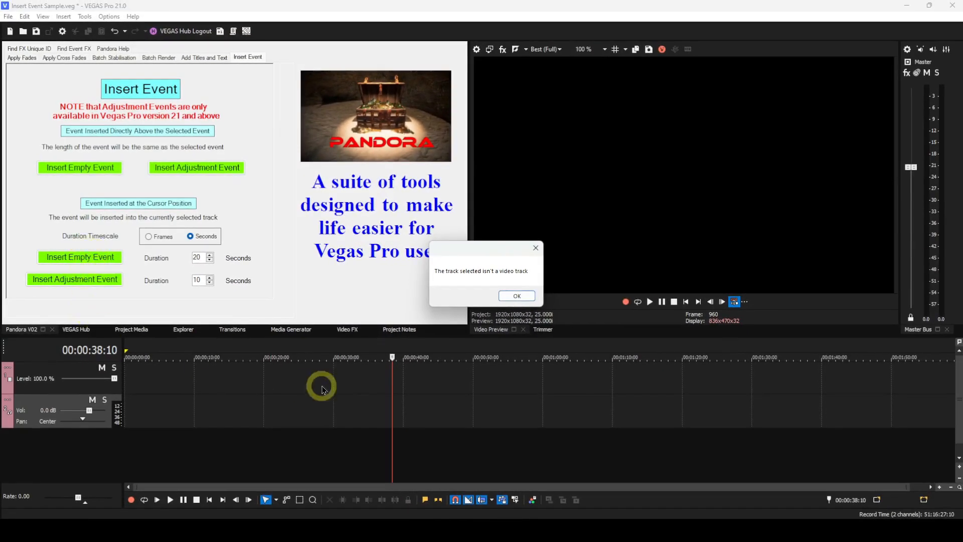
click(506, 297)
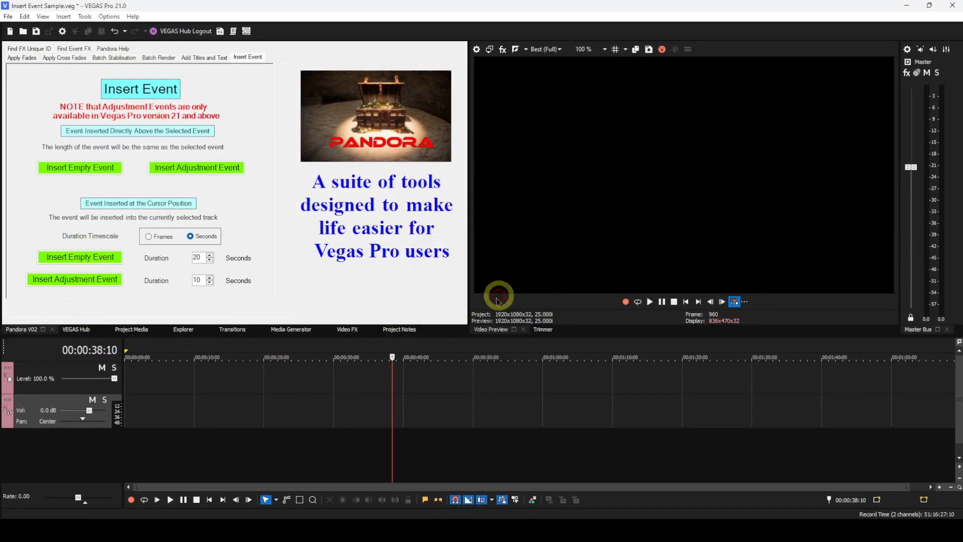
Step: Insert a 20-second empty event at the cursor on the video track, and undo the insertion
click(57, 371)
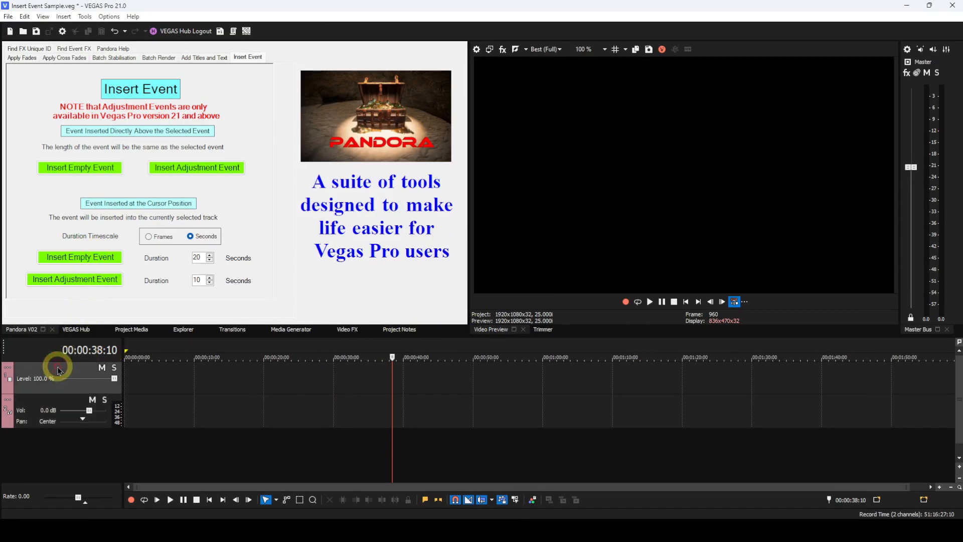
click(66, 261)
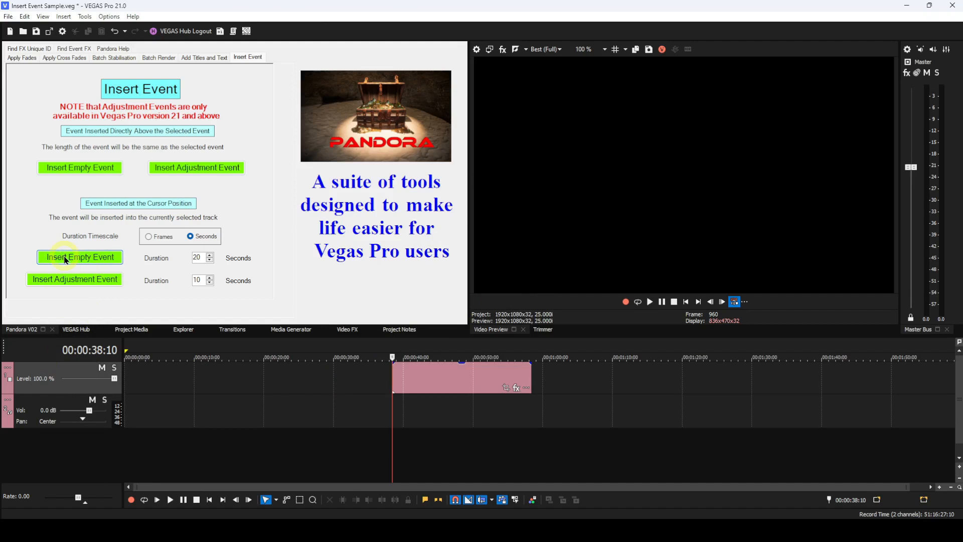
key(ctrl+z)
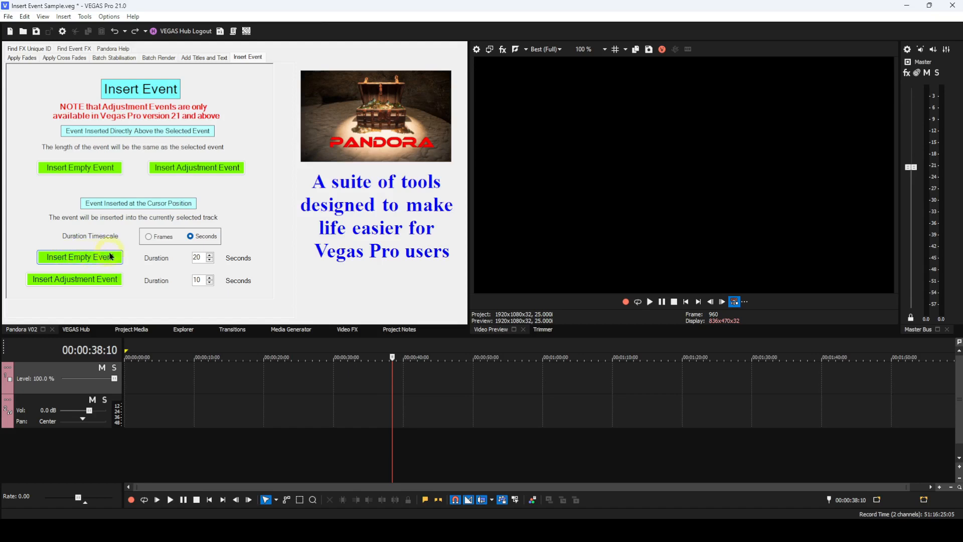
Step: Insert a 30-frame empty event at the cursor on the video track and mark a time selection across its full length
click(149, 236)
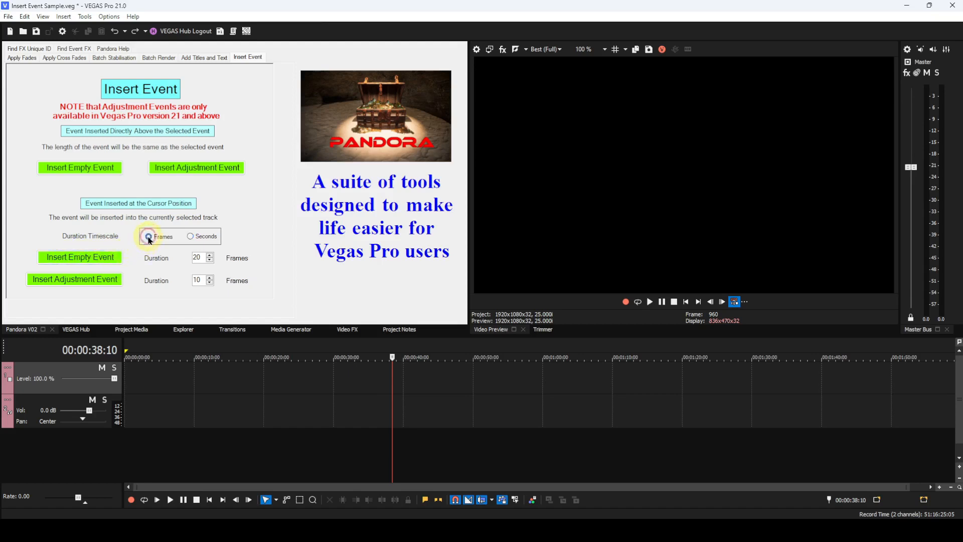
drag(202, 259, 179, 260)
text(30)
click(89, 258)
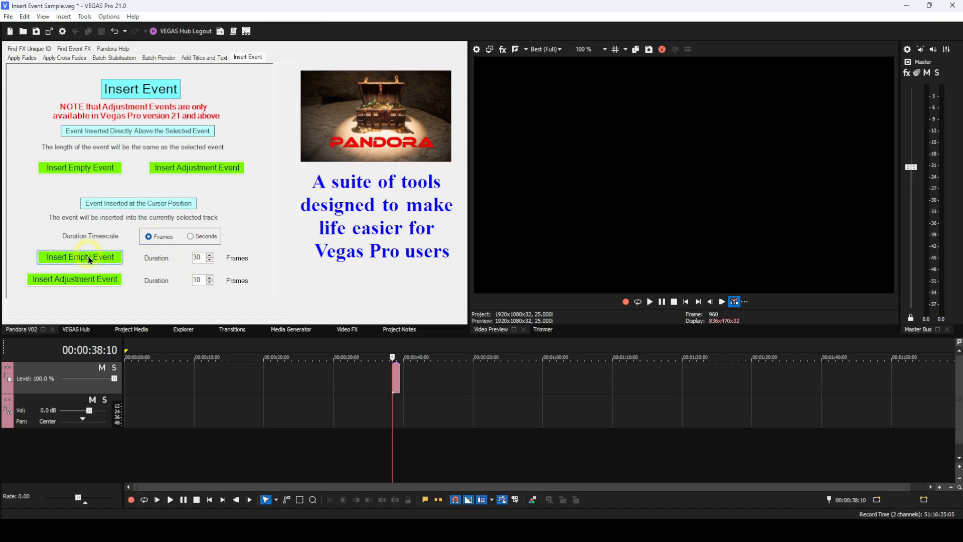
scroll(318, 411, up, 6)
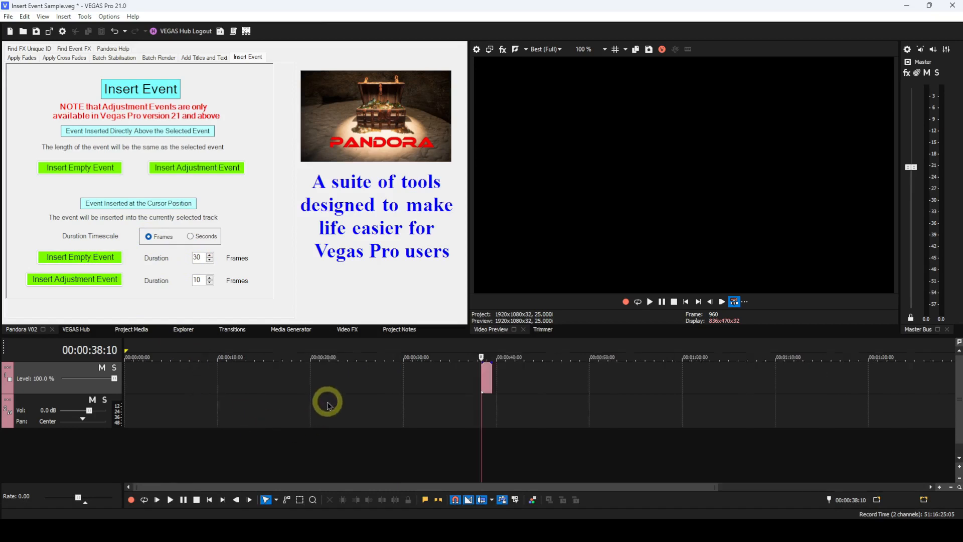
scroll(455, 411, up, 5)
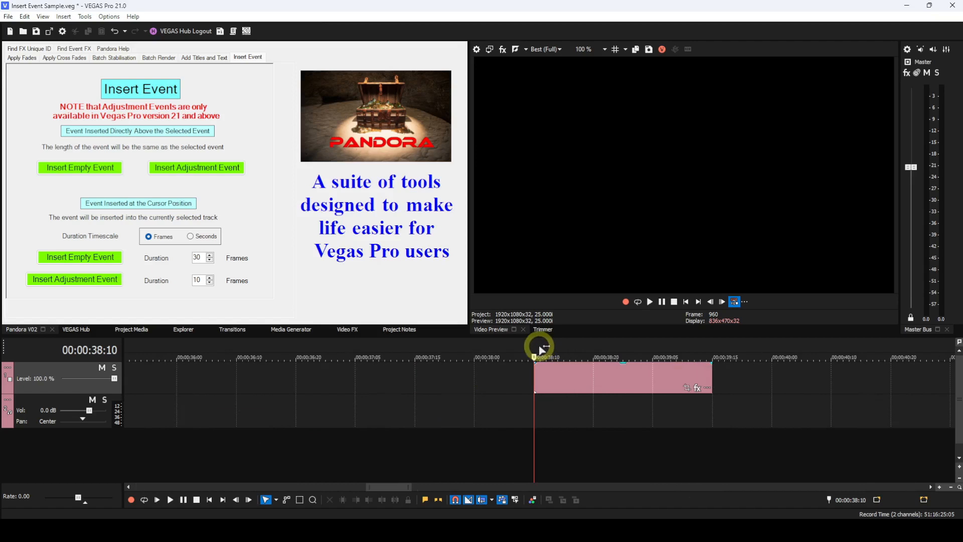
drag(535, 348, 713, 352)
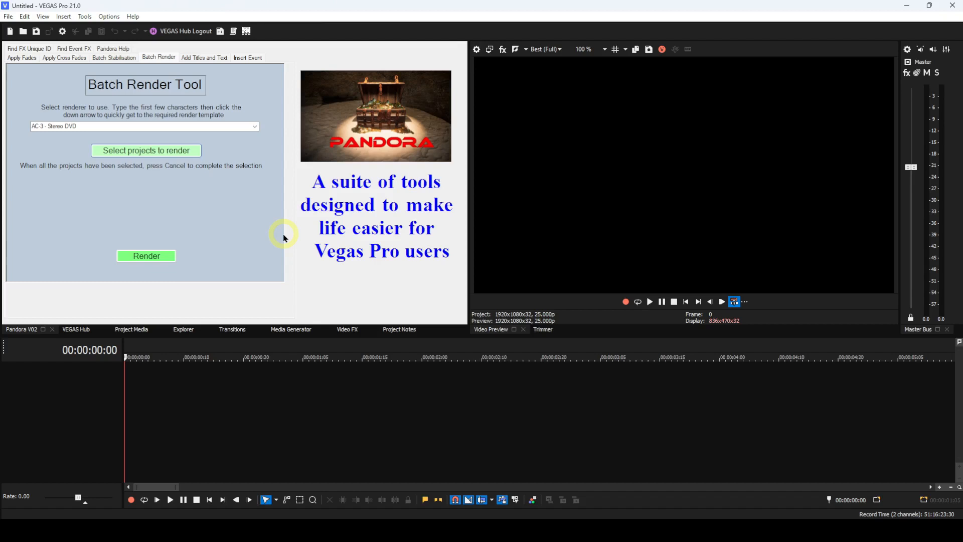
Step: Add a green Solid Color generated event at the start of a new video track, keeping its default settings
click(300, 329)
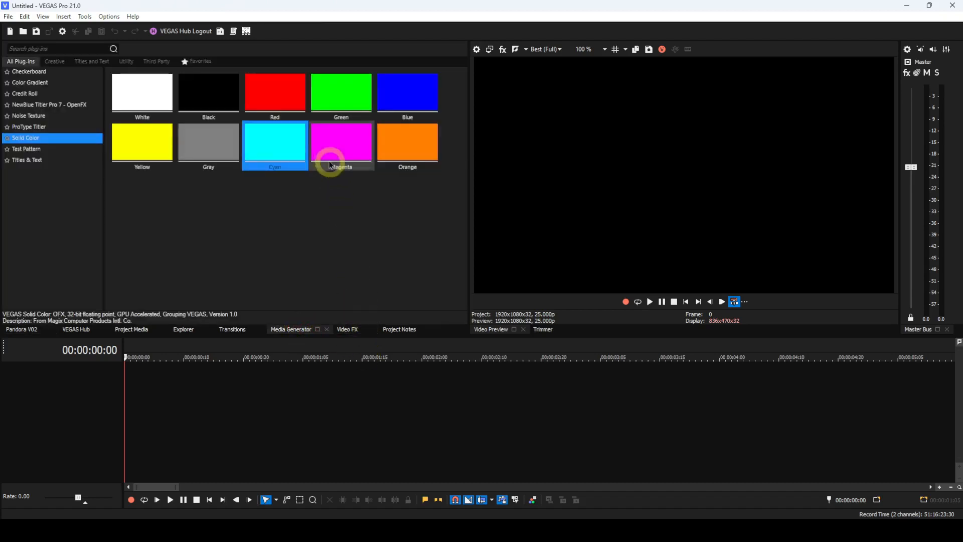
click(349, 98)
drag(349, 97, 107, 383)
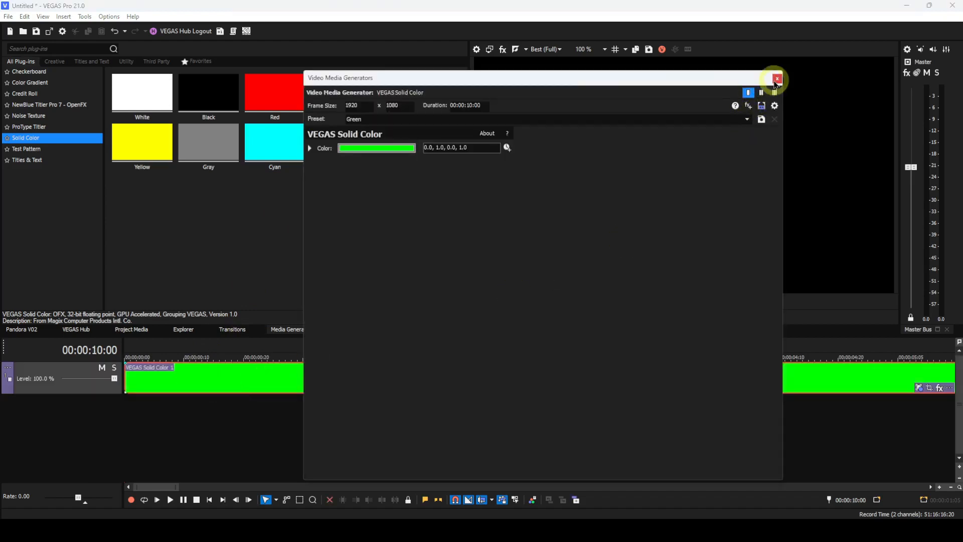
click(777, 78)
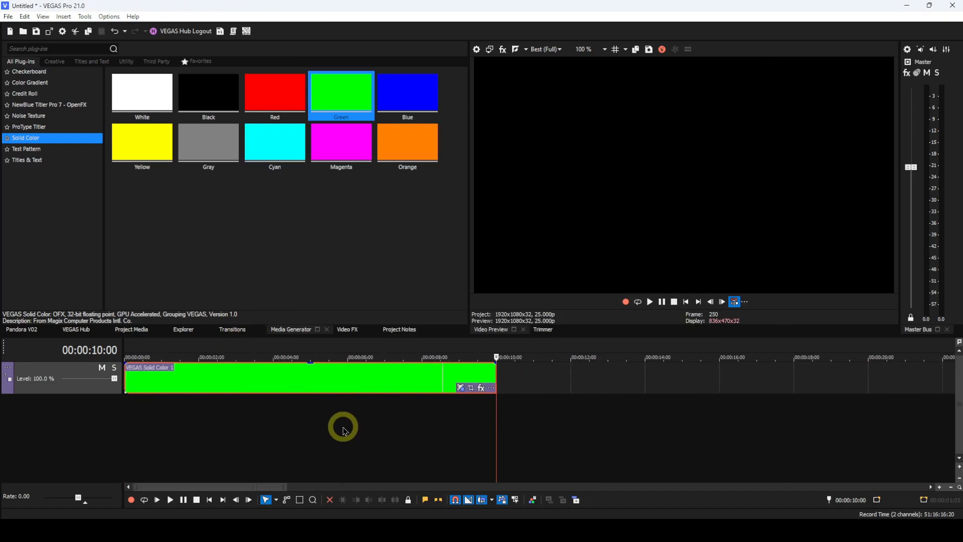
scroll(345, 427, down, 5)
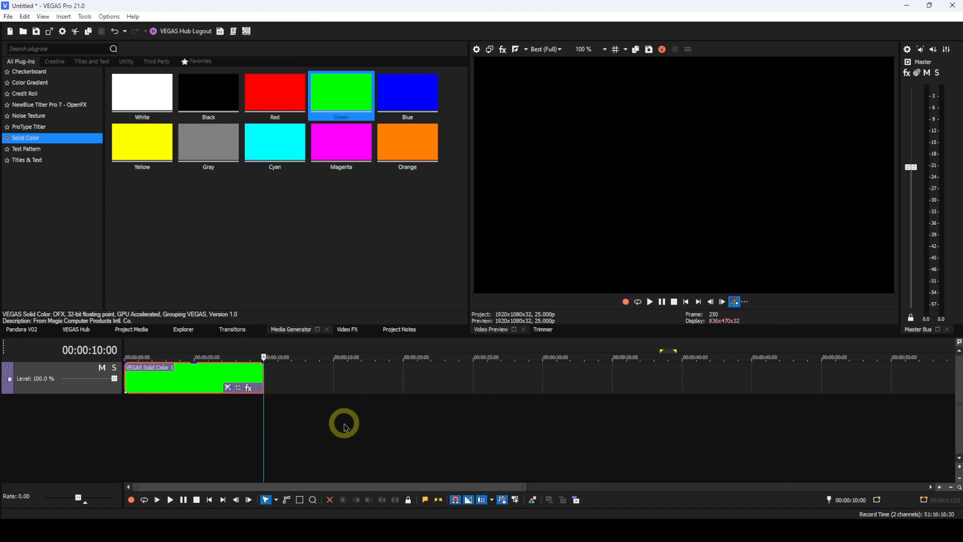
Step: Choose Audio only project 1.veg from the Batch Rendering folder for batch rendering, allow overwriting its rendered file, and finish the project selection
click(22, 330)
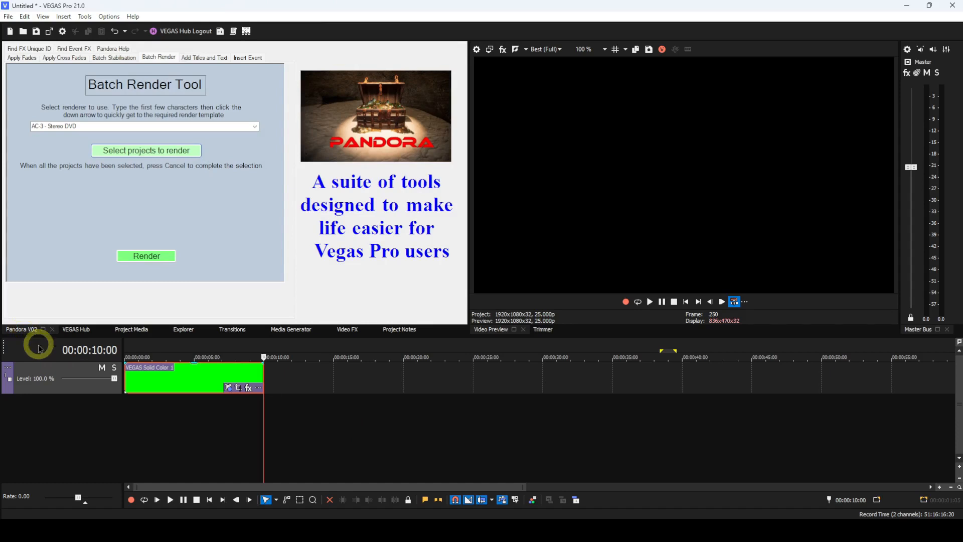
click(154, 150)
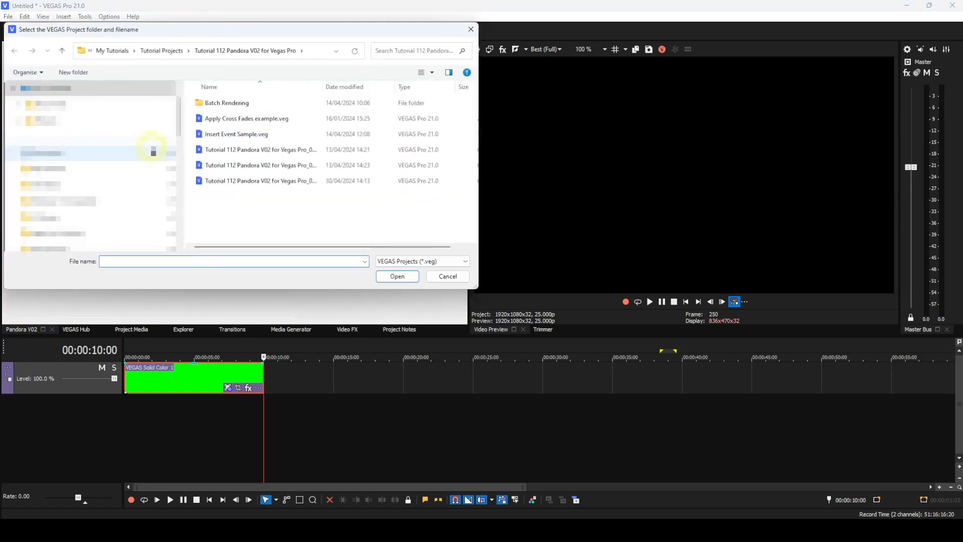
click(212, 106)
double_click(212, 106)
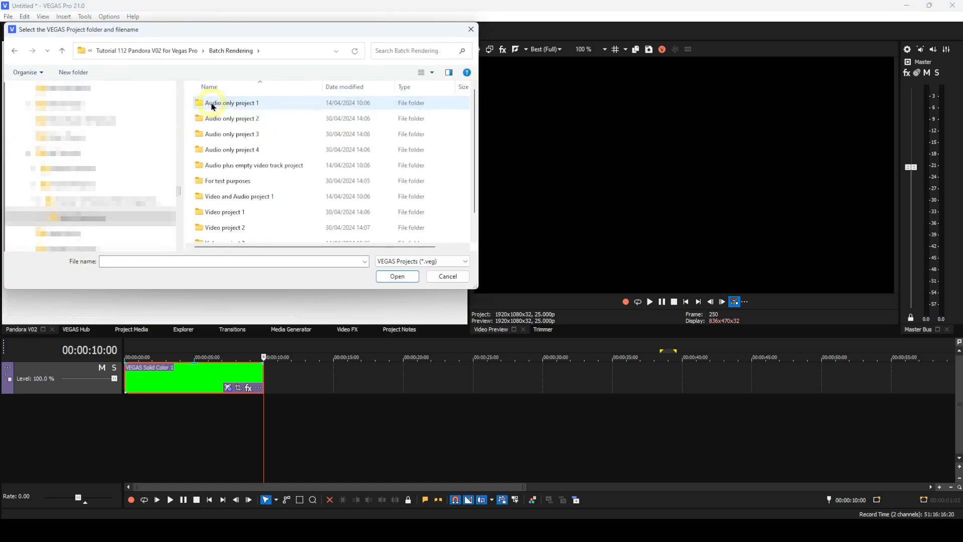
double_click(211, 104)
click(211, 103)
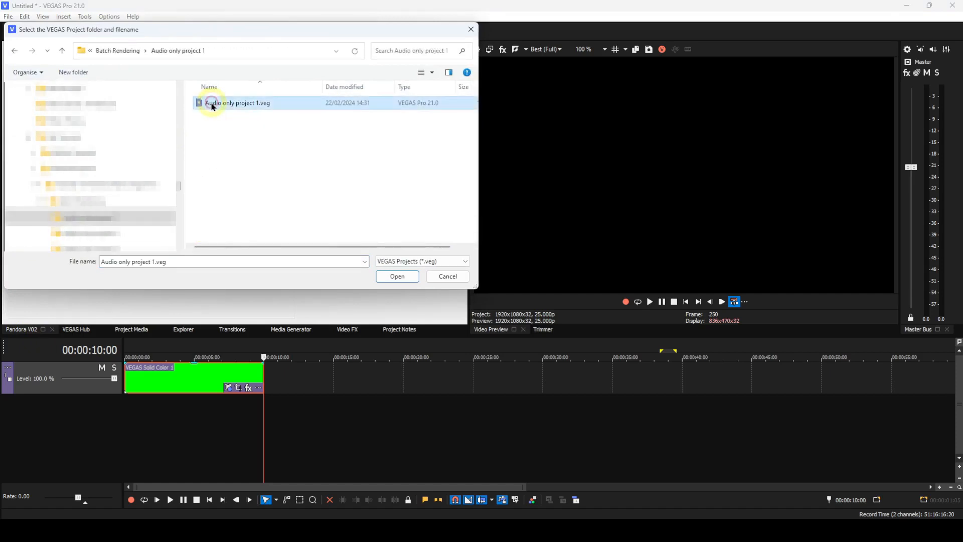
click(396, 276)
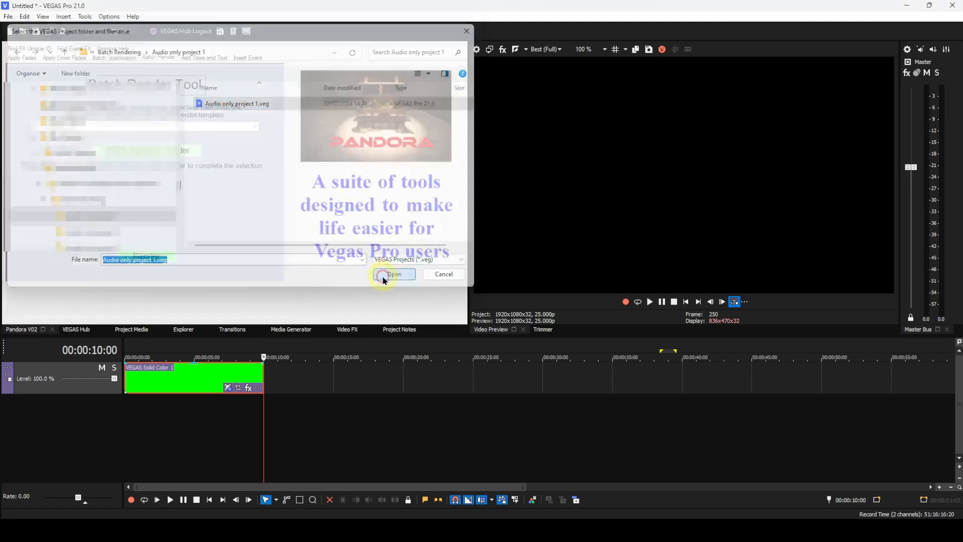
click(519, 306)
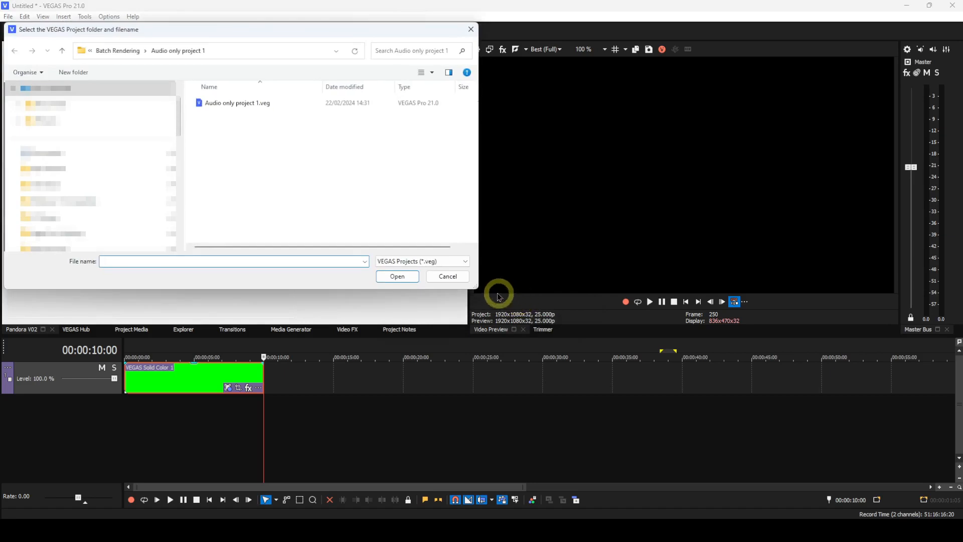
click(454, 277)
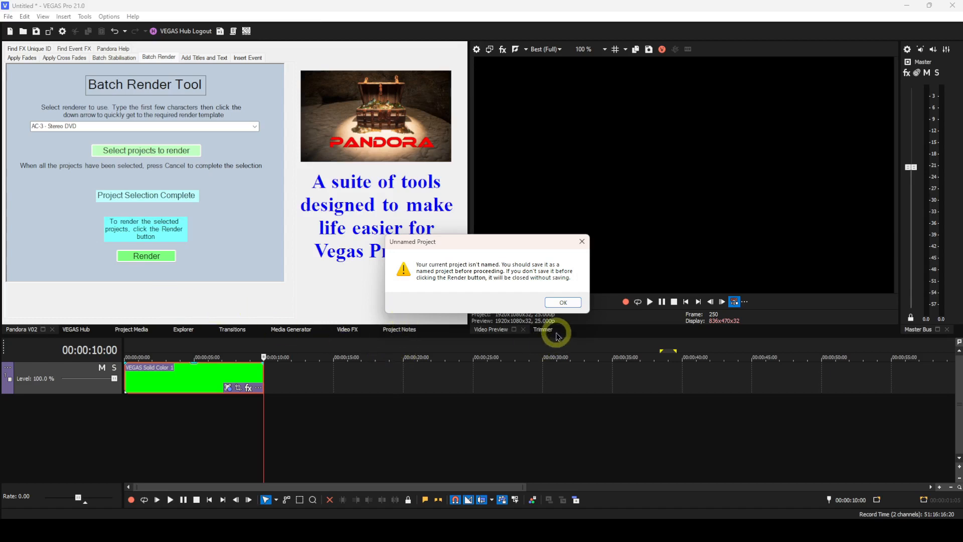
click(562, 302)
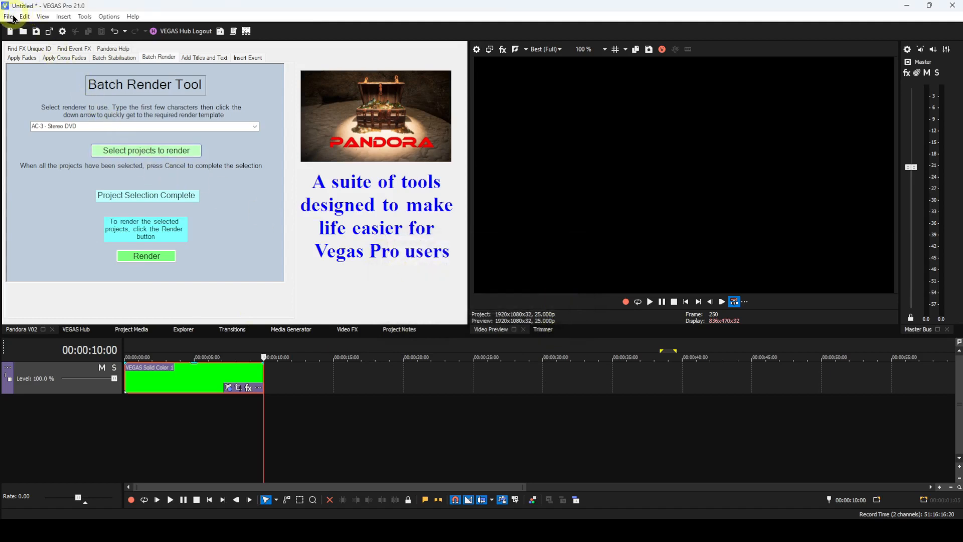
Step: Open the project Test 1.veg from Batch Rendering's For test purposes folder without saving the untitled project
click(9, 16)
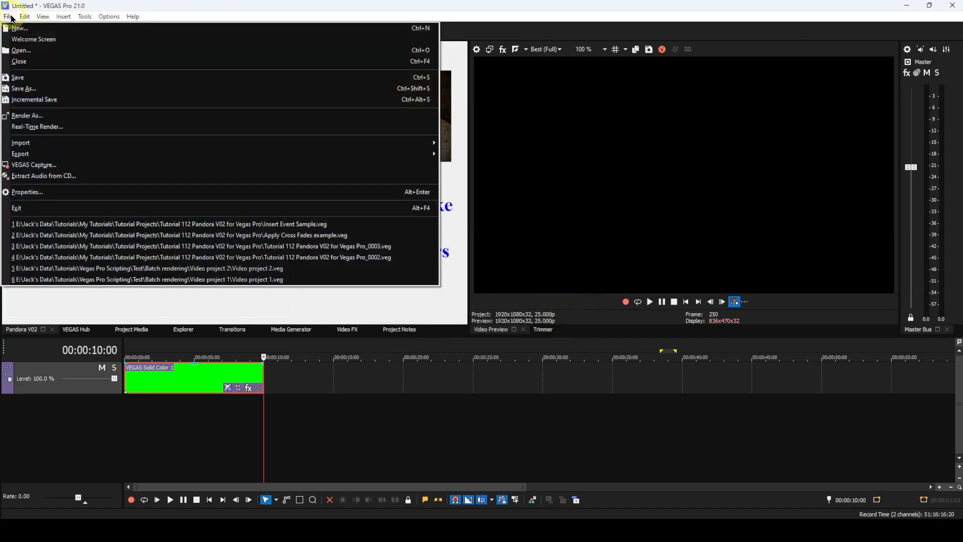
click(15, 52)
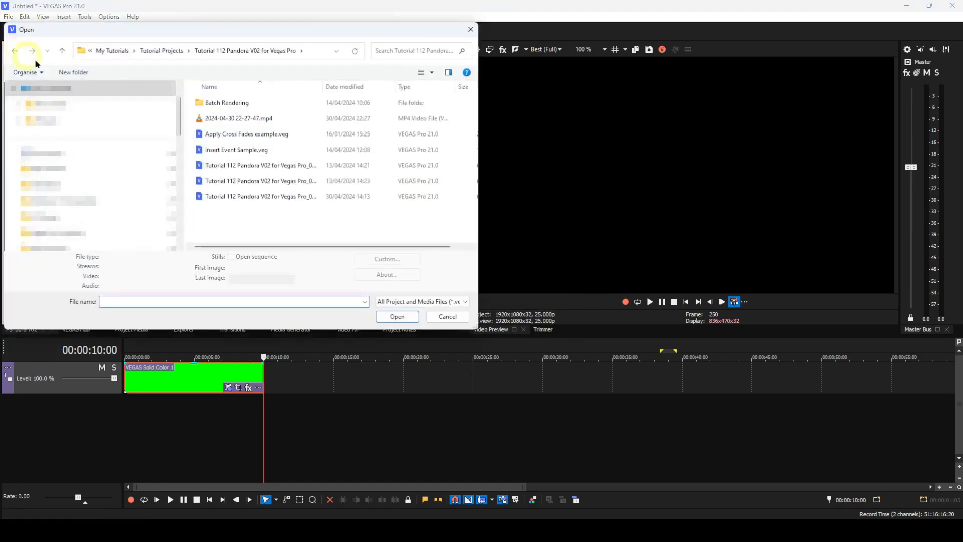
double_click(219, 105)
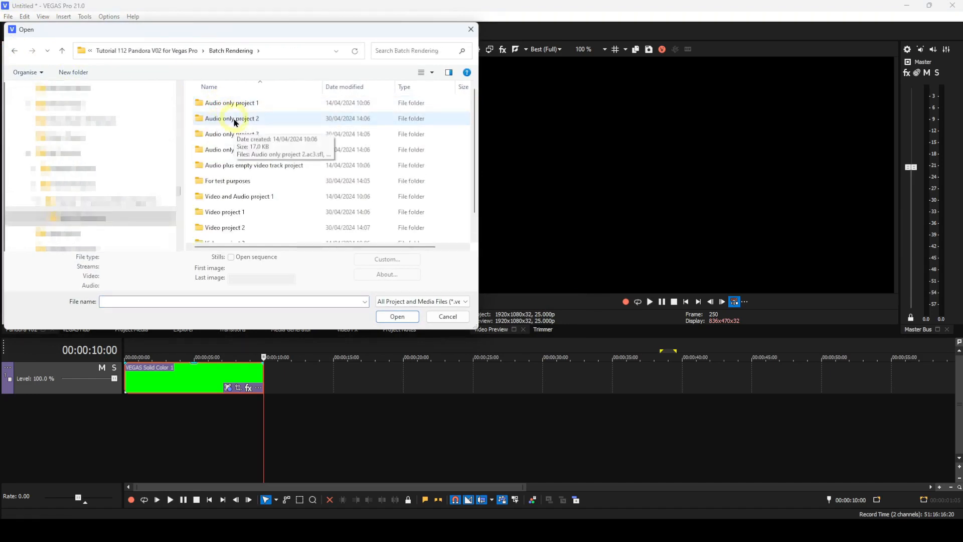
double_click(227, 181)
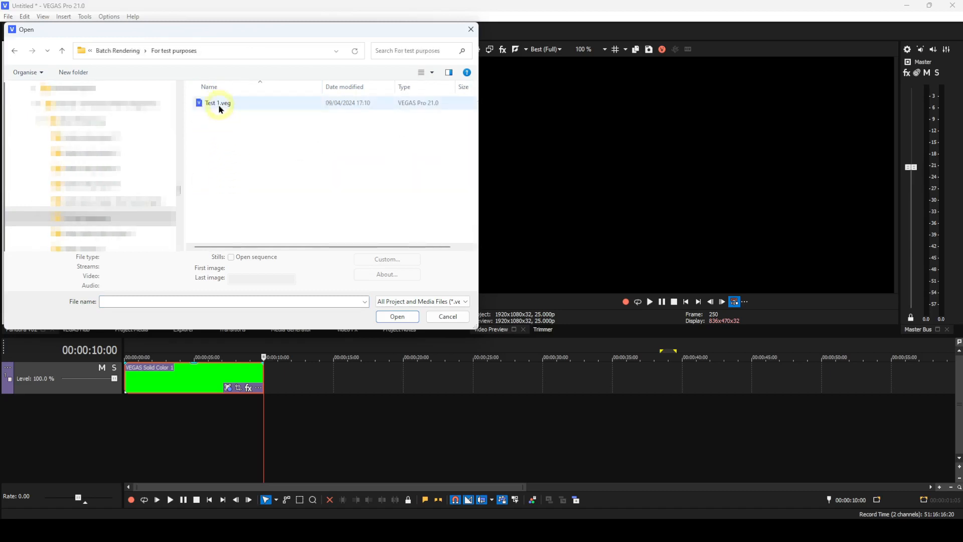
click(218, 104)
click(397, 317)
click(495, 275)
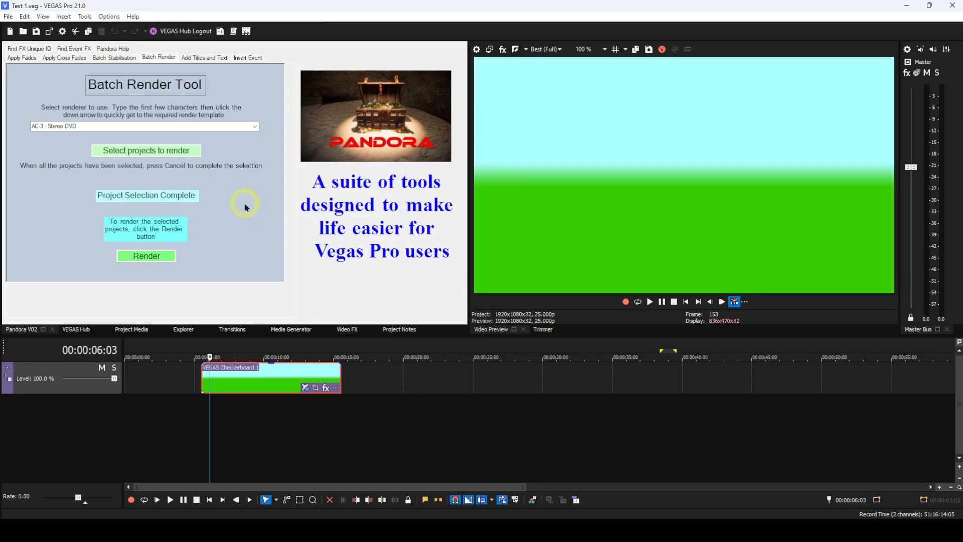
Step: Choose Audio only project 1.veg from the Batch Rendering folder for rendering, agree to overwrite its rendered file, and finish the selection
click(145, 152)
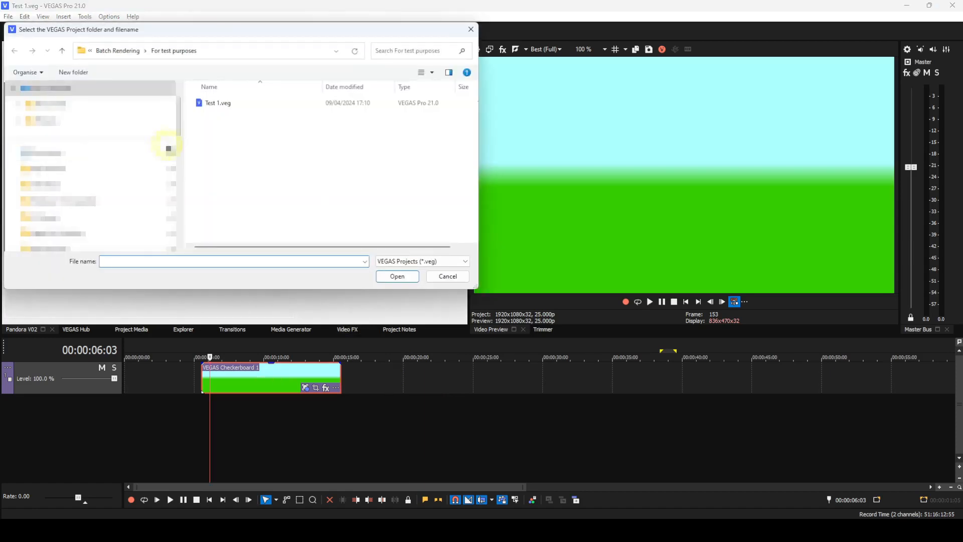
click(113, 52)
double_click(204, 103)
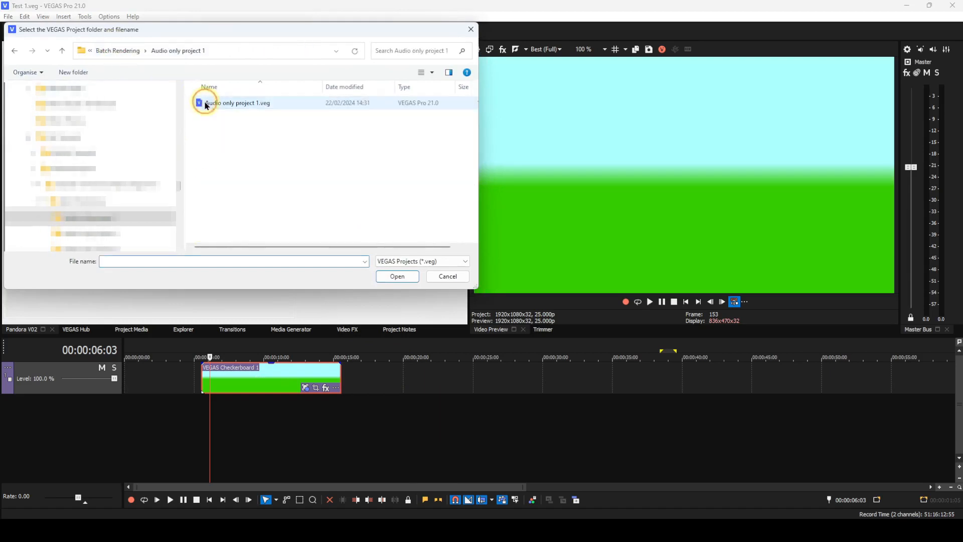
click(206, 104)
click(404, 277)
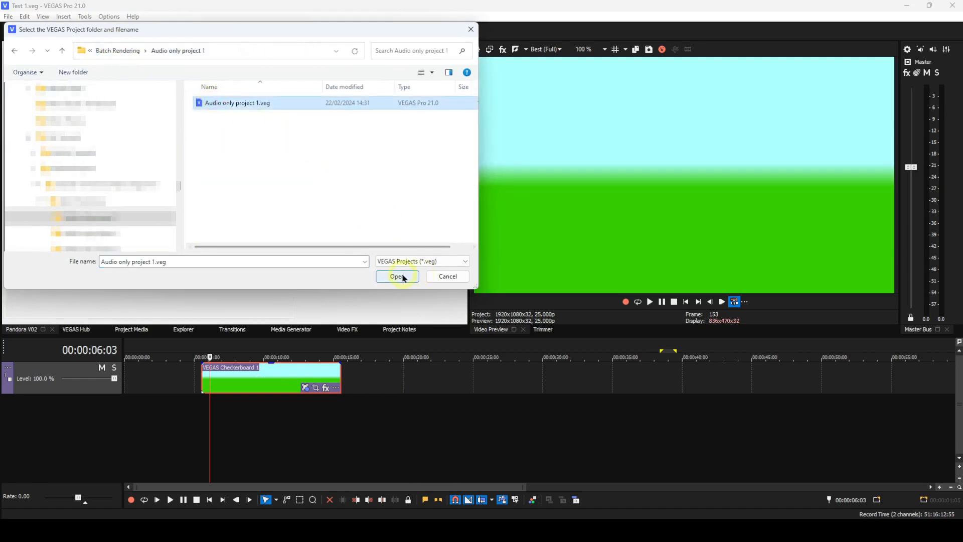
click(404, 277)
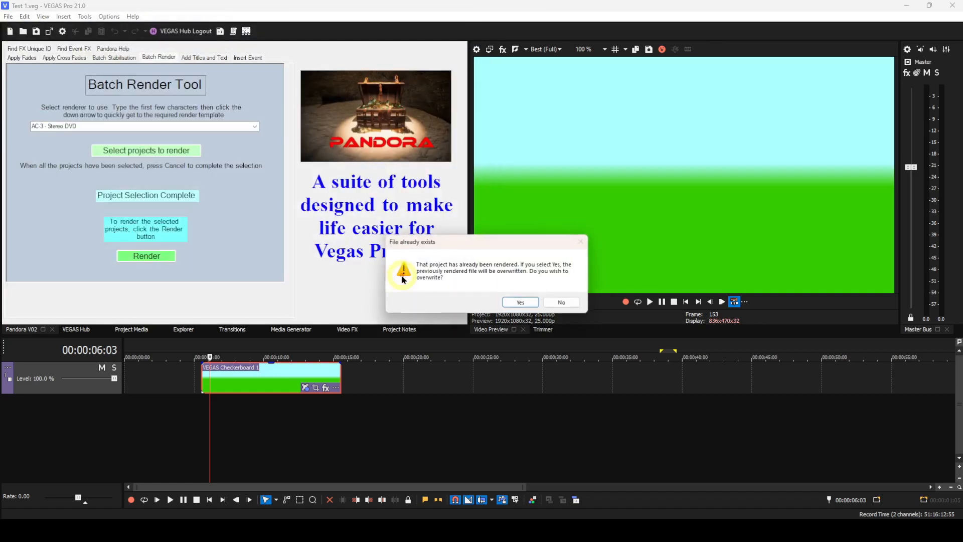
click(522, 303)
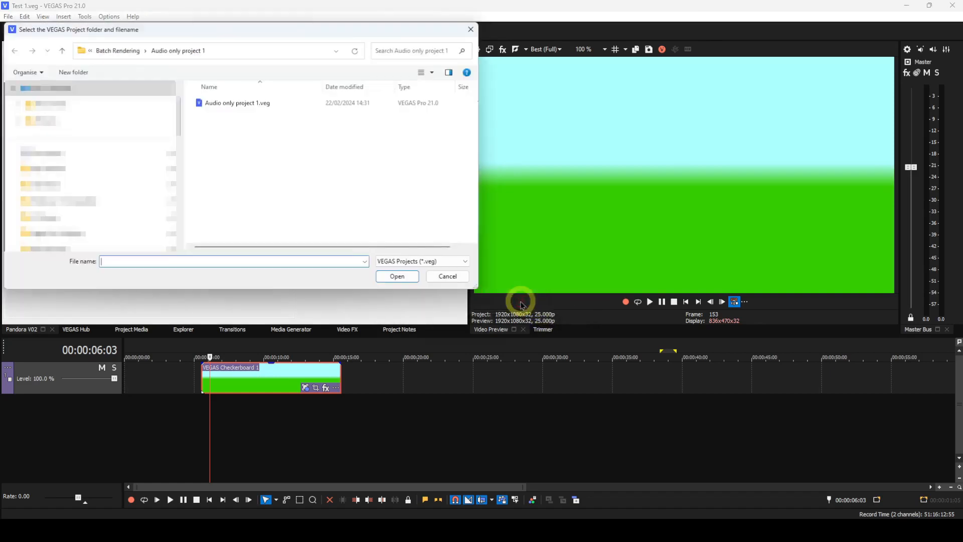
click(447, 277)
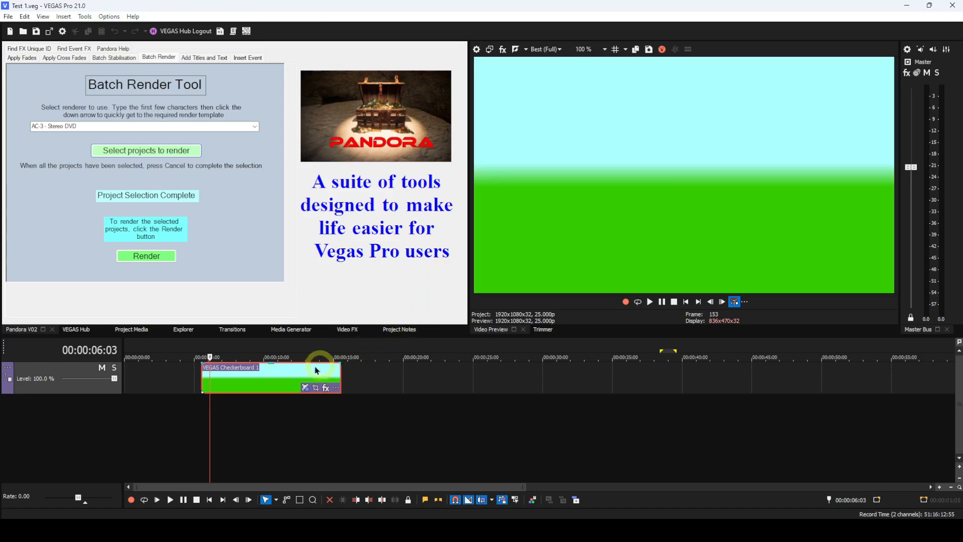
Step: Move the checkerboard event about 2 seconds later on the timeline and choose Audio only project 1.veg for batch rendering with overwriting allowed
drag(276, 378, 311, 379)
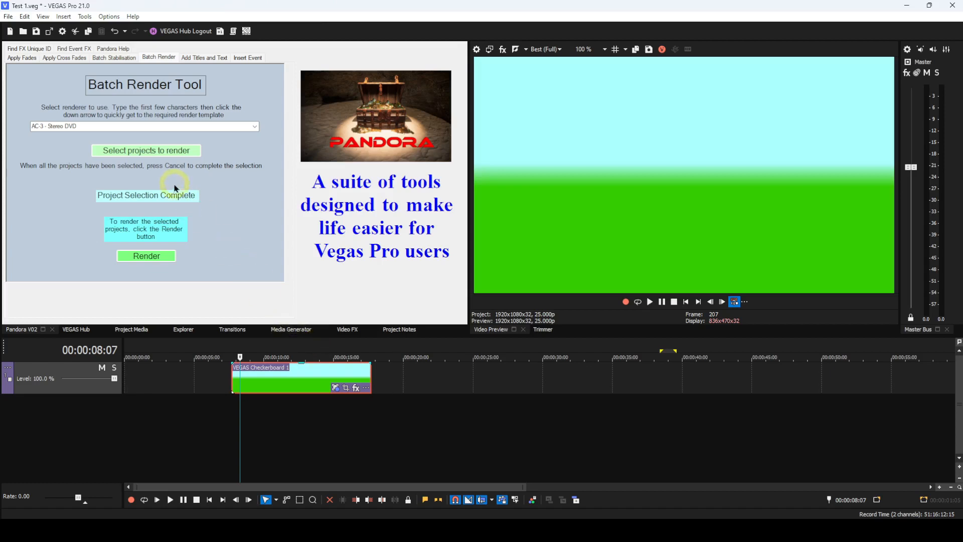
click(166, 149)
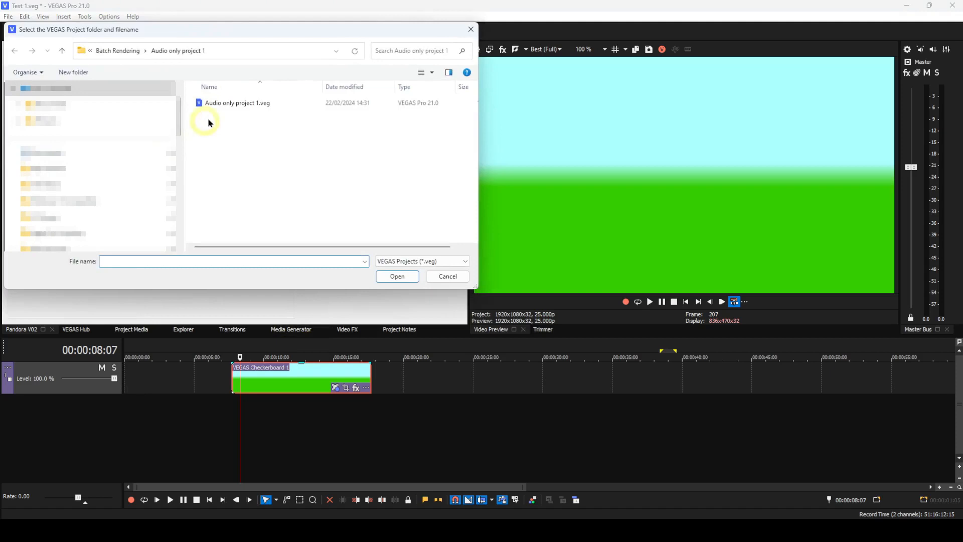
click(224, 103)
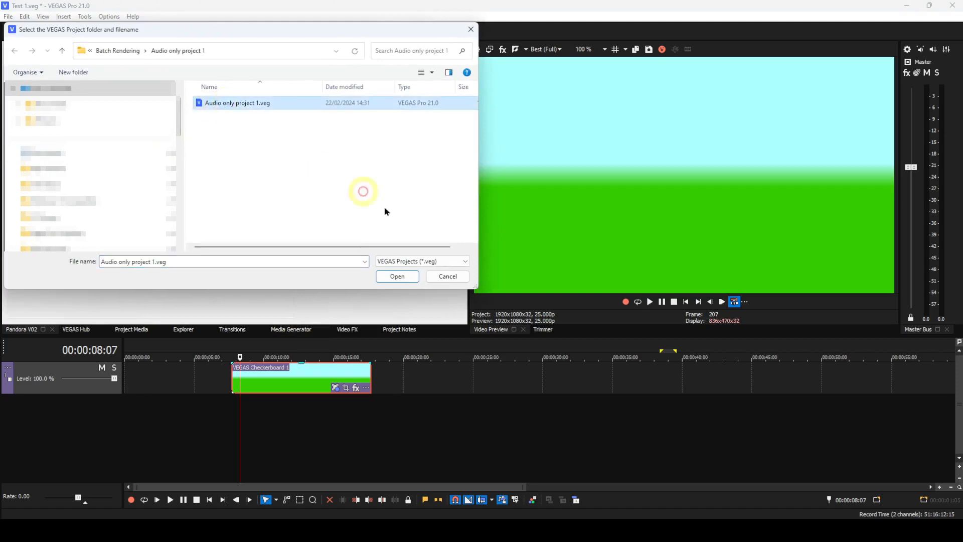
click(397, 277)
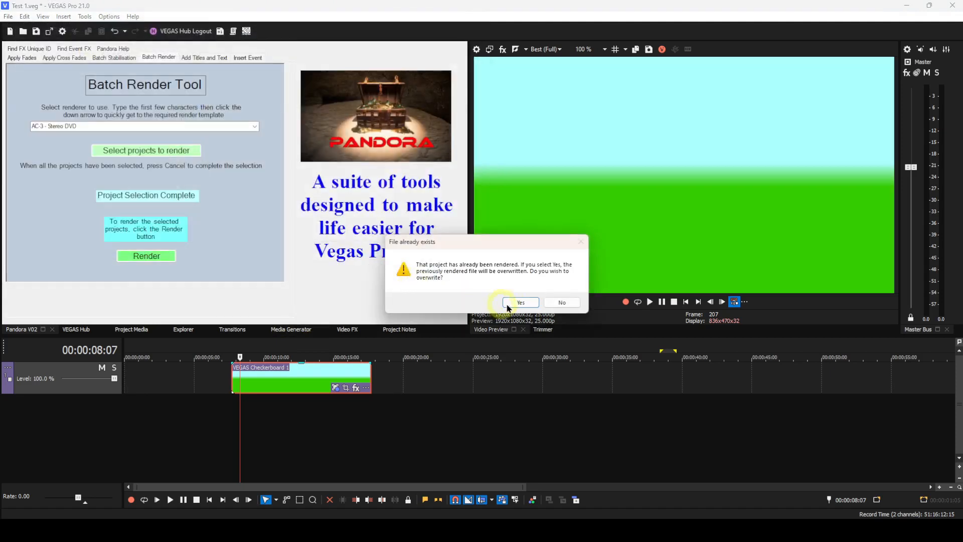
click(519, 302)
click(448, 276)
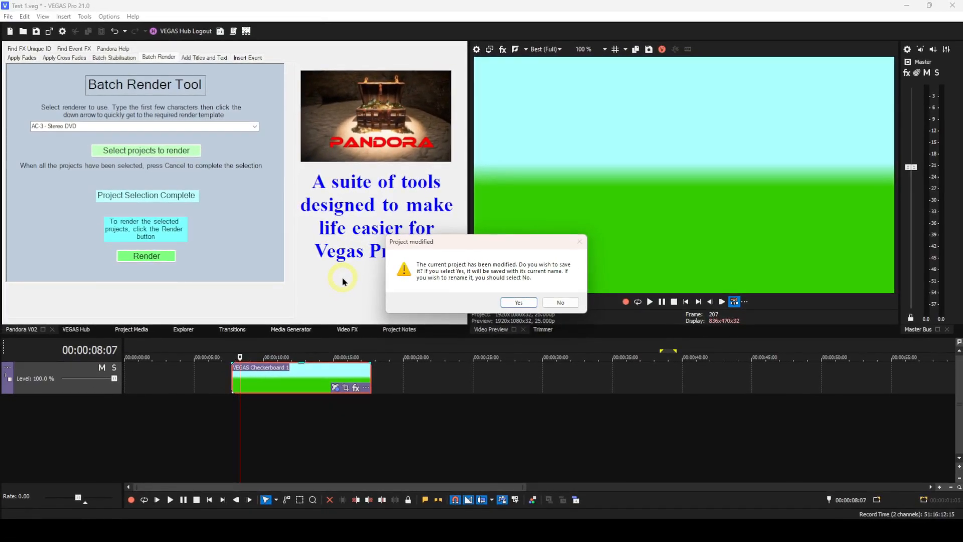
Step: Save the modified Test 1.veg project under its current name and close it
click(509, 304)
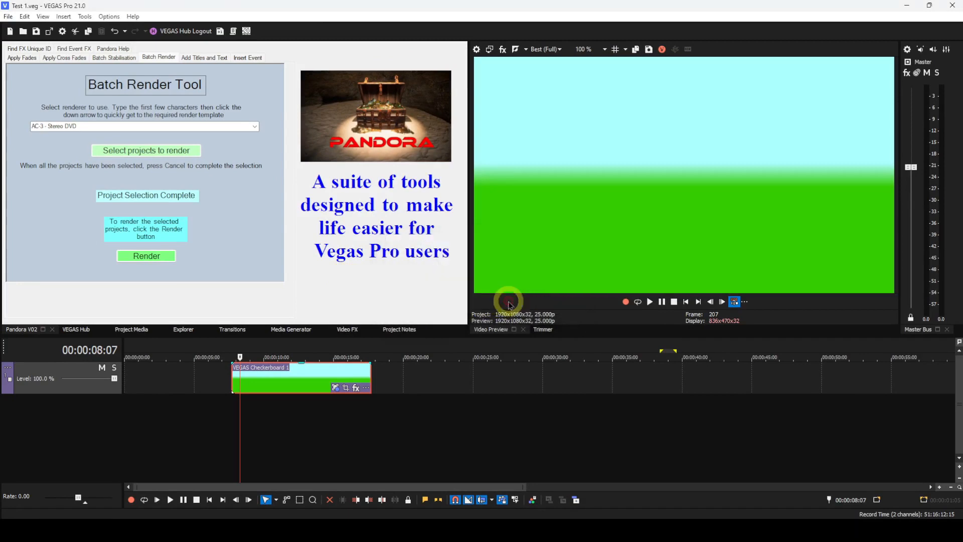
click(8, 17)
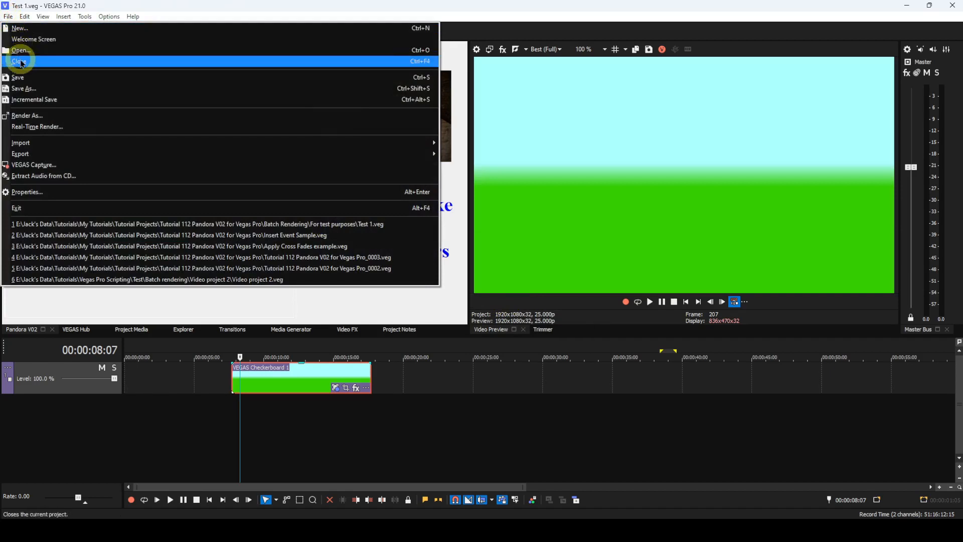
click(20, 61)
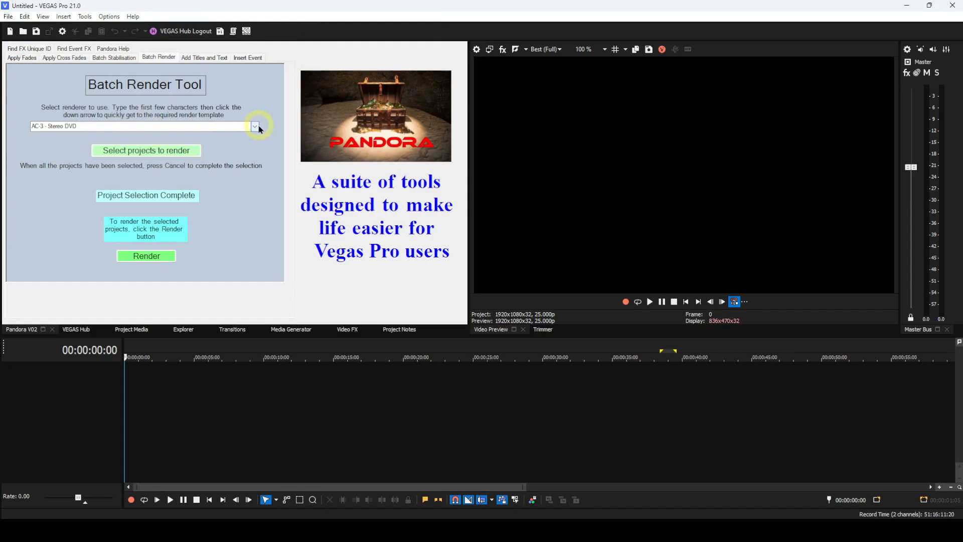
Step: Select Audio only project 1.veg with overwriting allowed as the only project and start the batch render with the AC-3 - Stereo DVD template
click(148, 153)
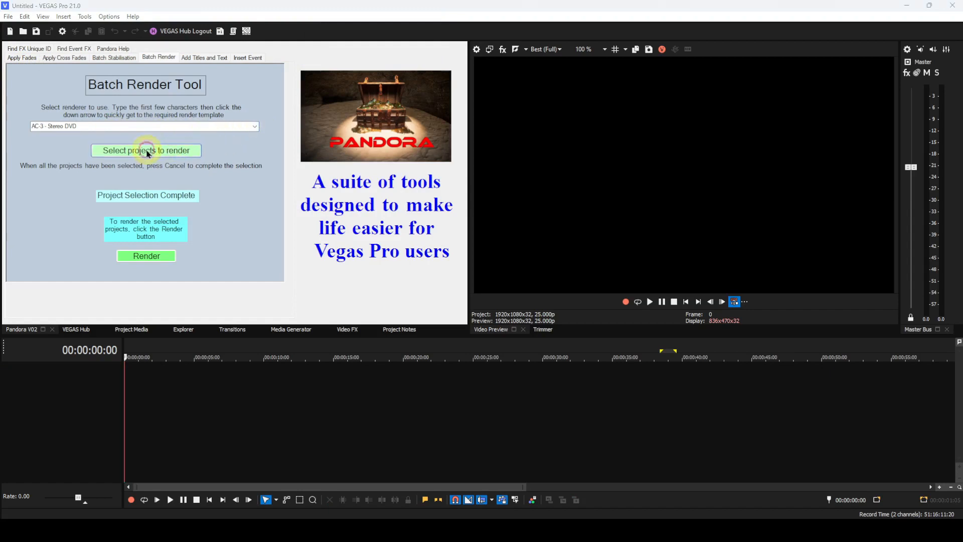
click(211, 103)
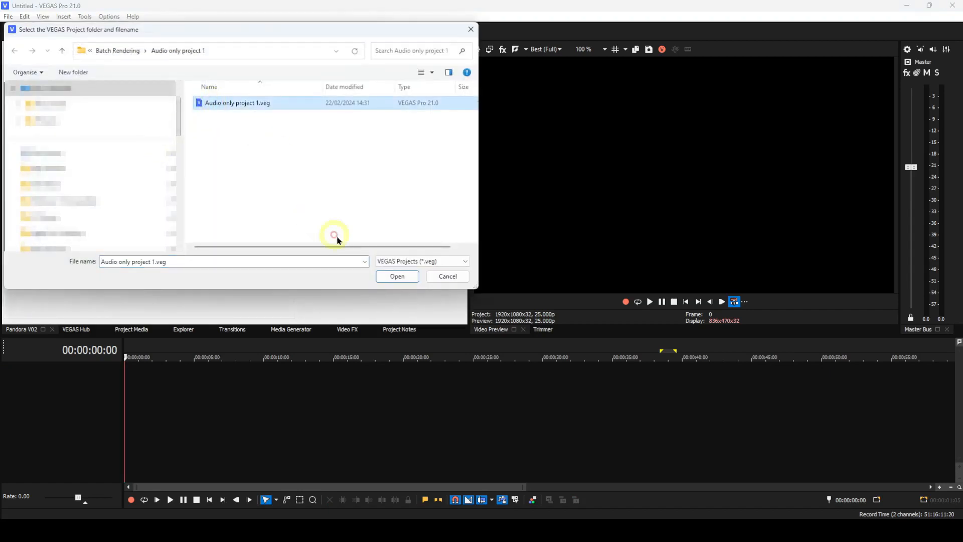
click(392, 276)
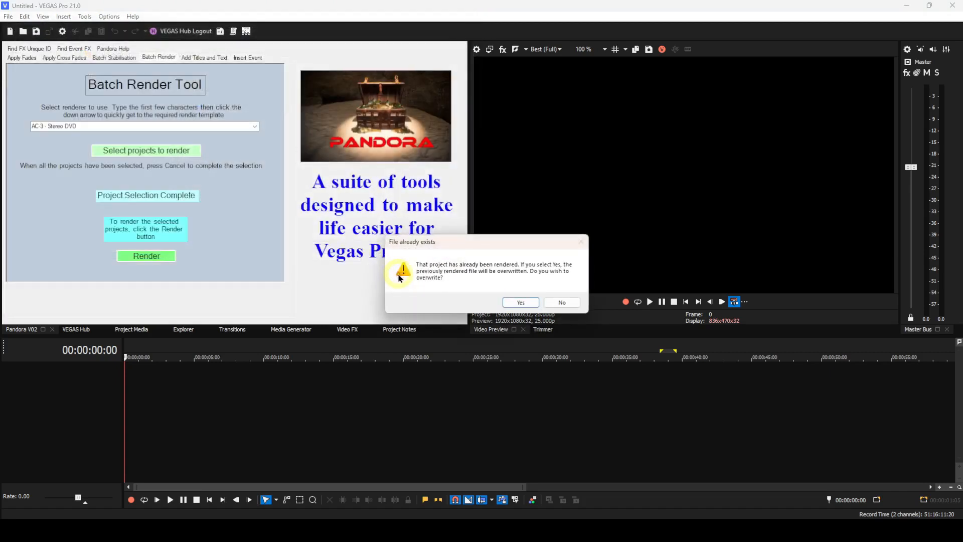
click(513, 303)
click(437, 277)
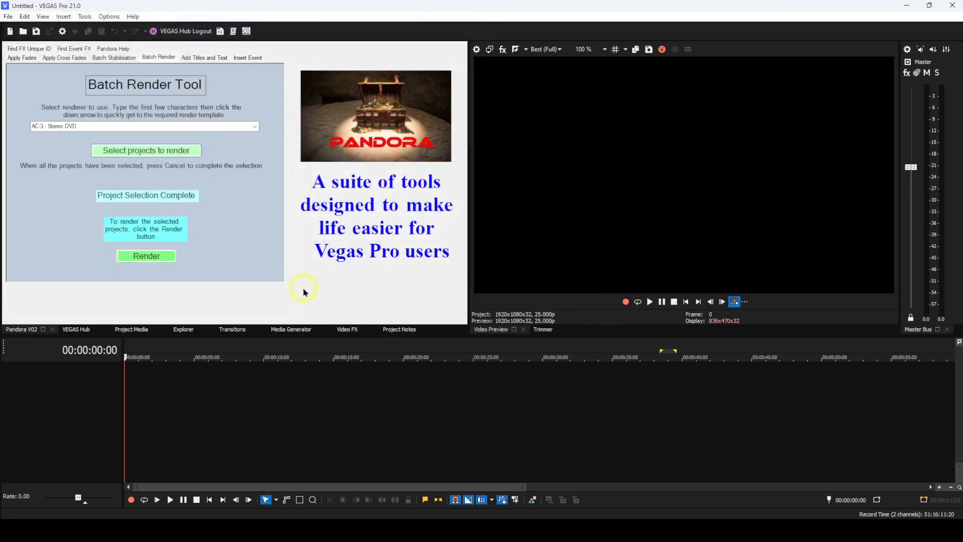
click(147, 258)
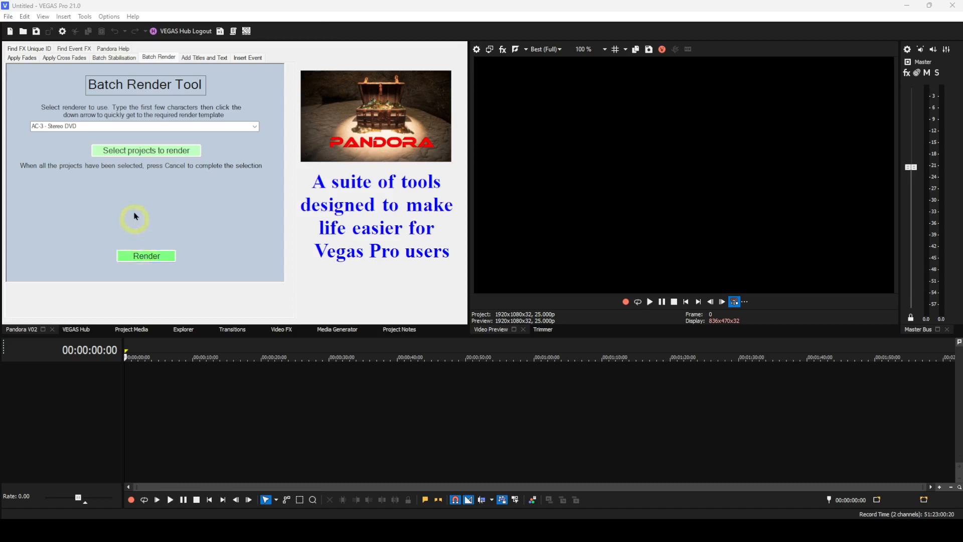
Step: Begin a new project selection with Audio only project 1.veg and decline overwriting its previously rendered file
click(132, 153)
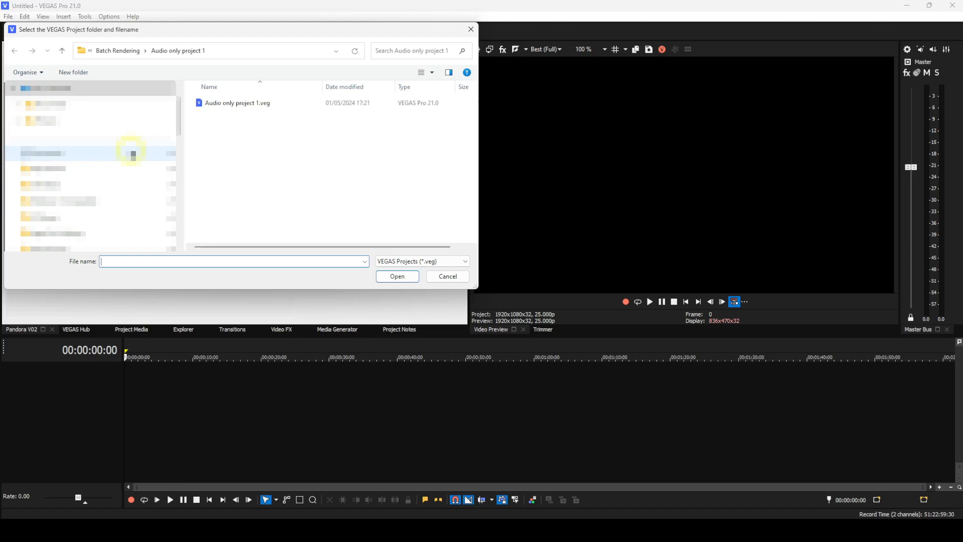
click(228, 105)
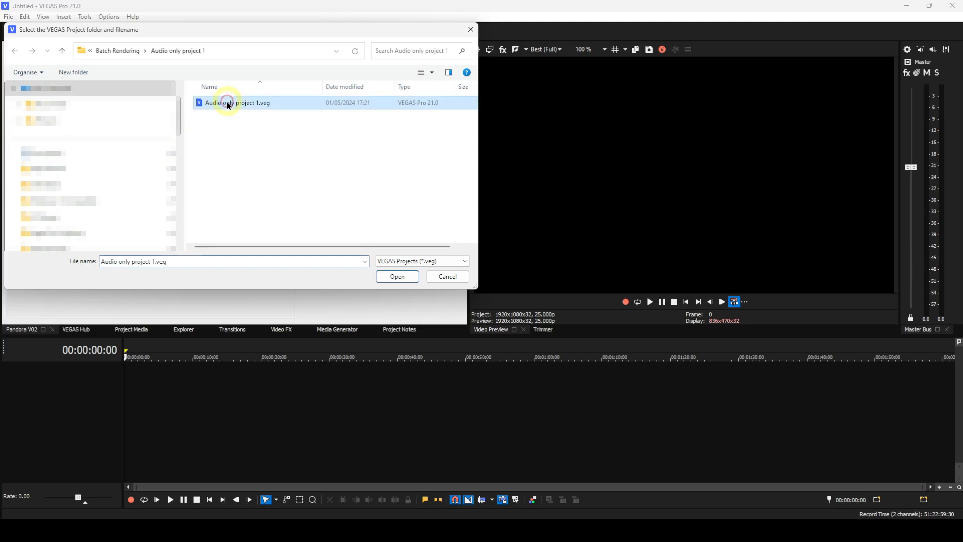
click(411, 276)
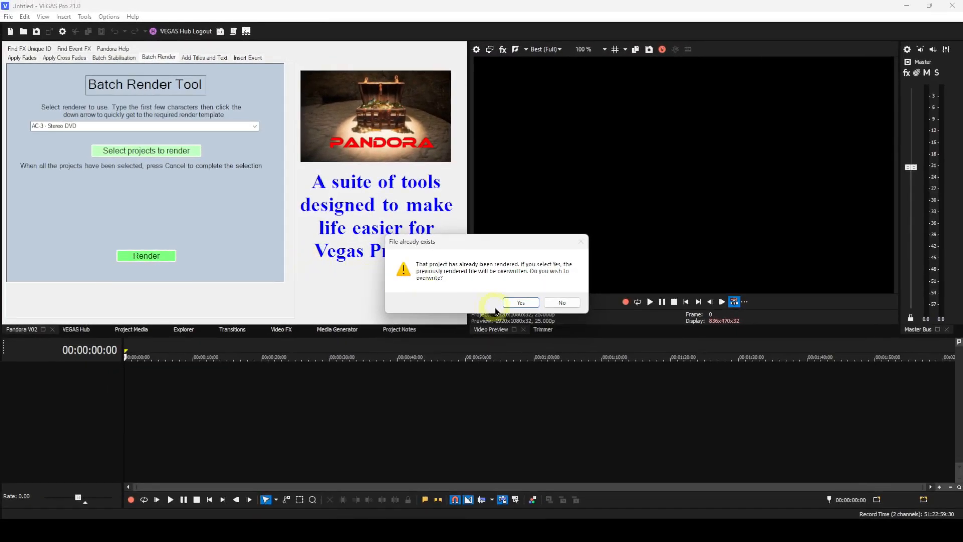
click(561, 303)
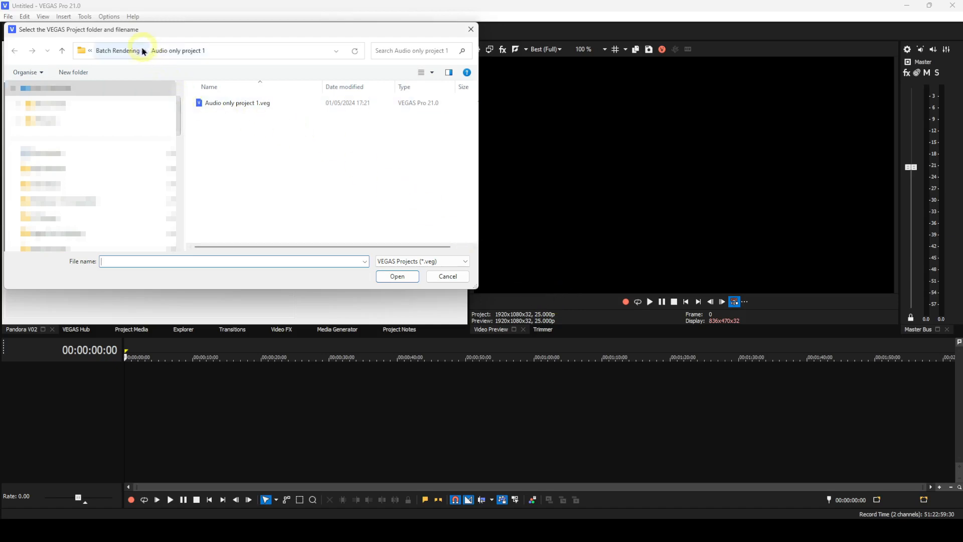
Step: Add Audio only project 2.veg from its Batch Rendering subfolder to the projects selected for rendering
click(126, 52)
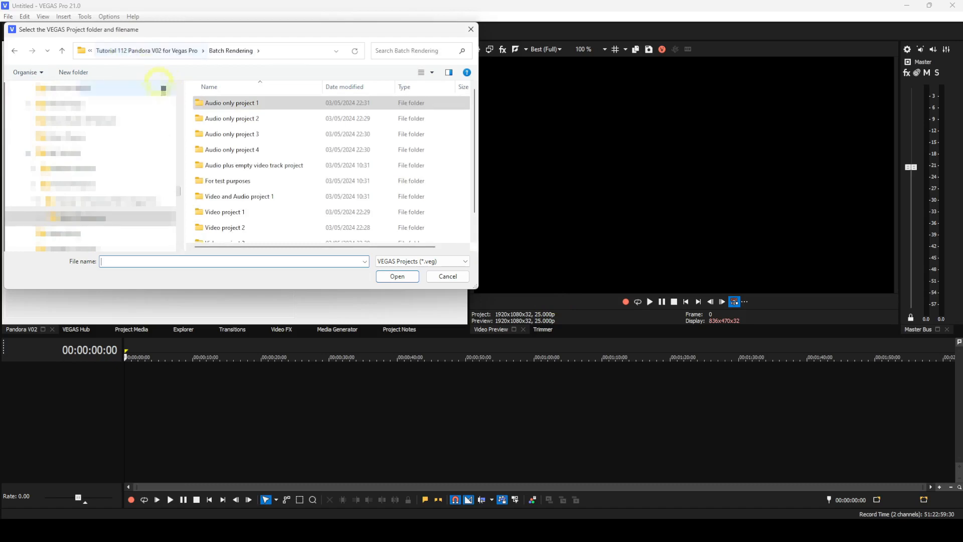
double_click(210, 119)
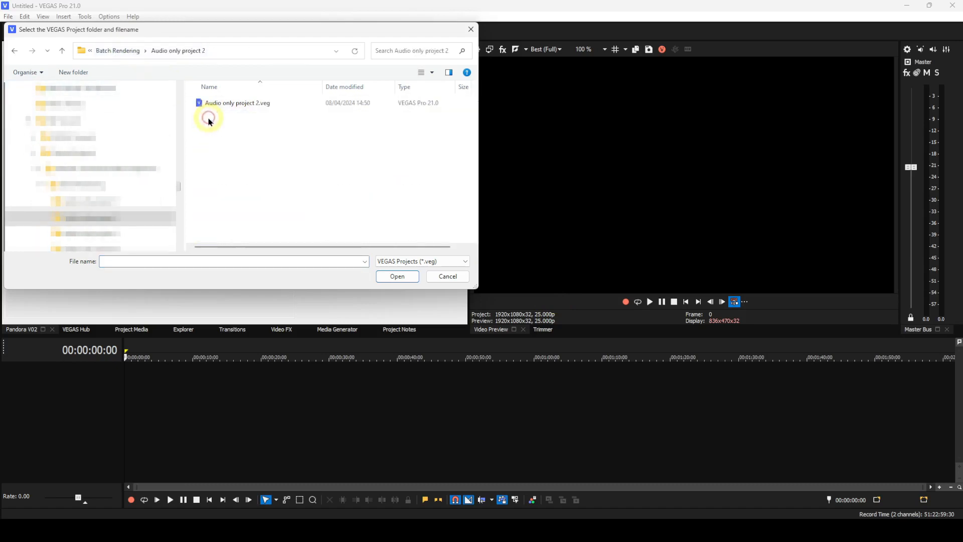
click(219, 105)
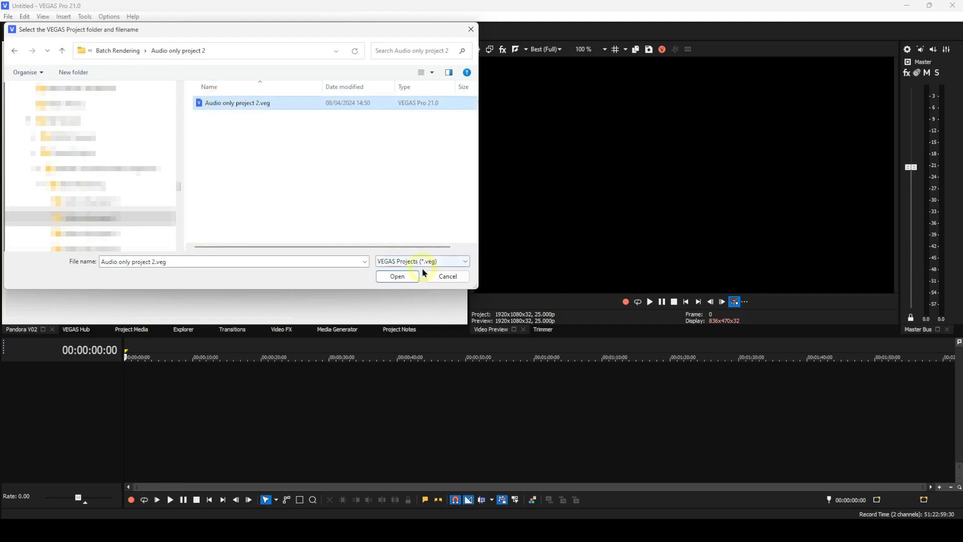
click(397, 277)
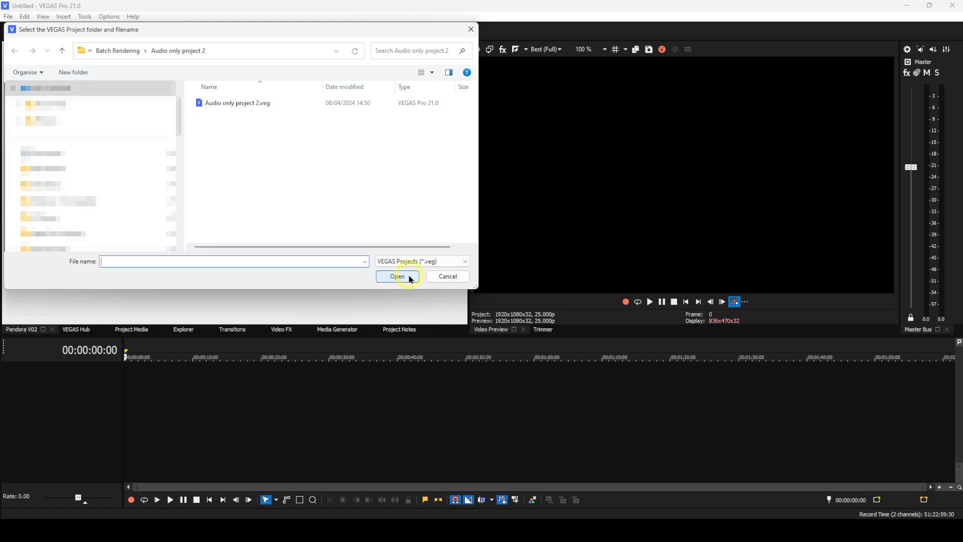
Step: Add Audio only project 3.veg from its Batch Rendering subfolder to the projects selected for rendering
click(126, 52)
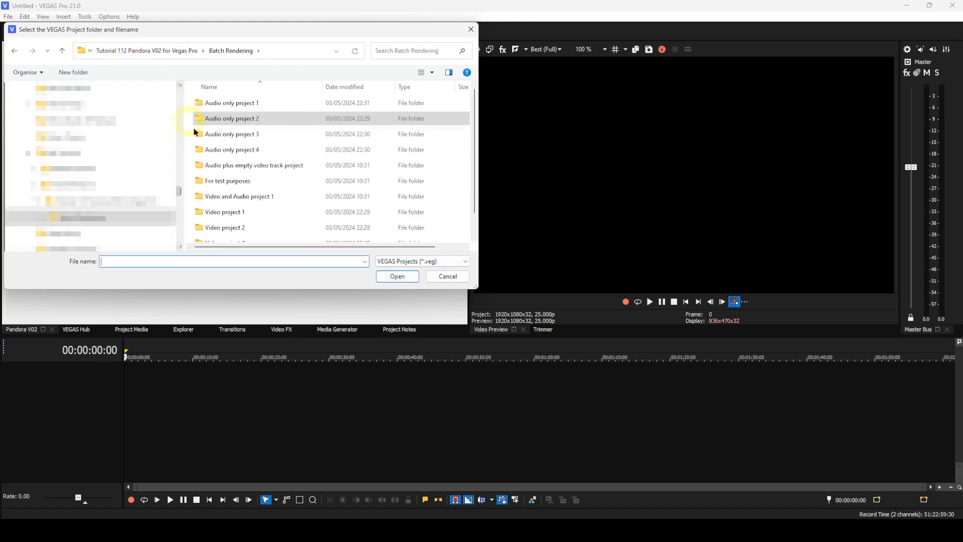
double_click(218, 133)
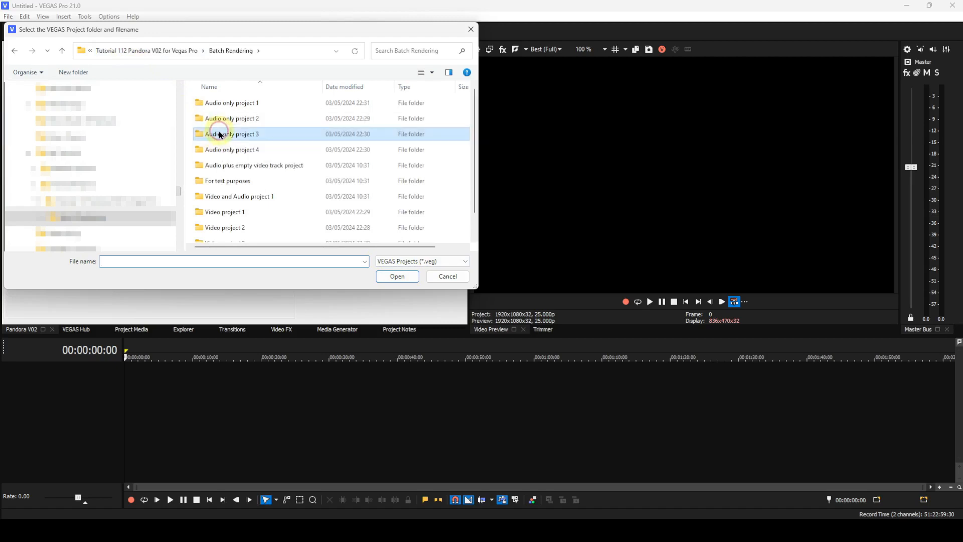
click(221, 102)
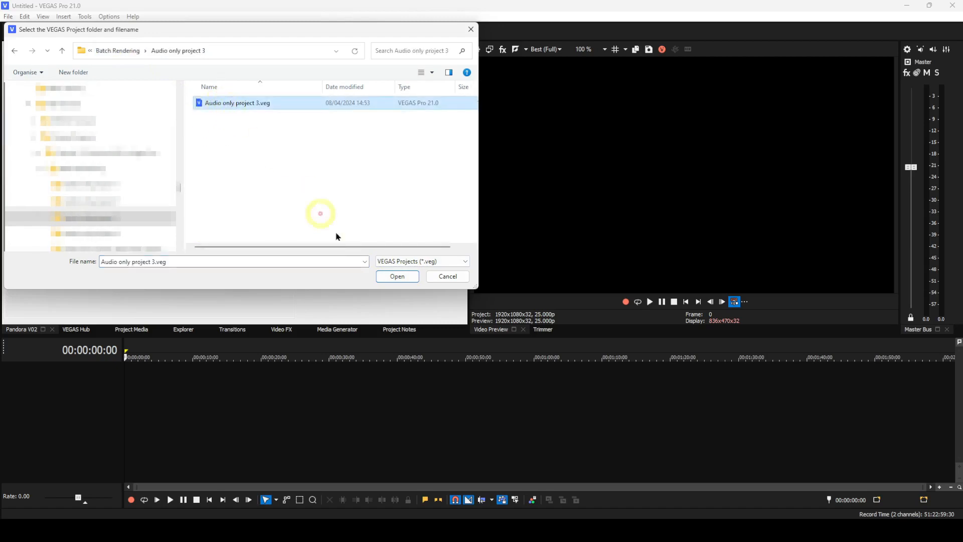
click(393, 276)
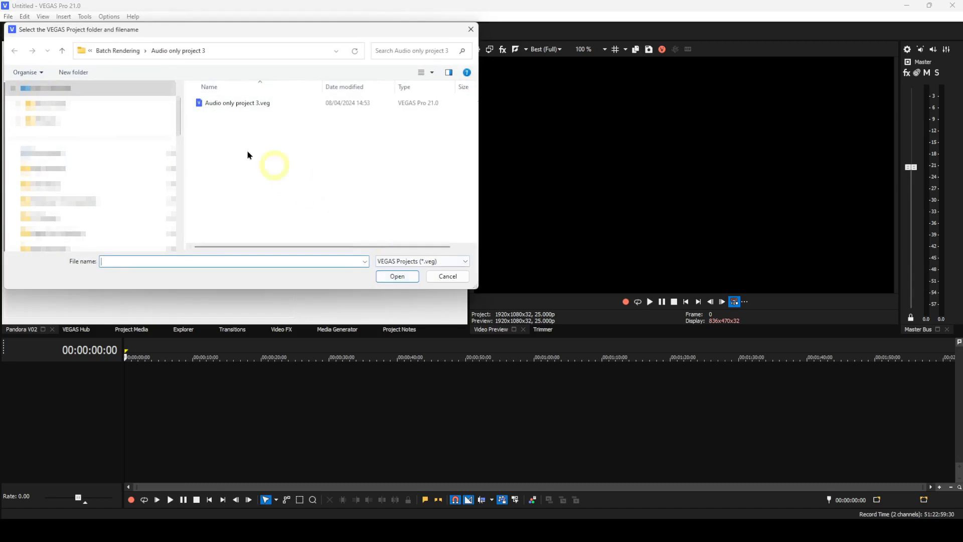
Step: Add Audio only project 4.veg from its Batch Rendering subfolder to the projects selected for rendering
click(131, 49)
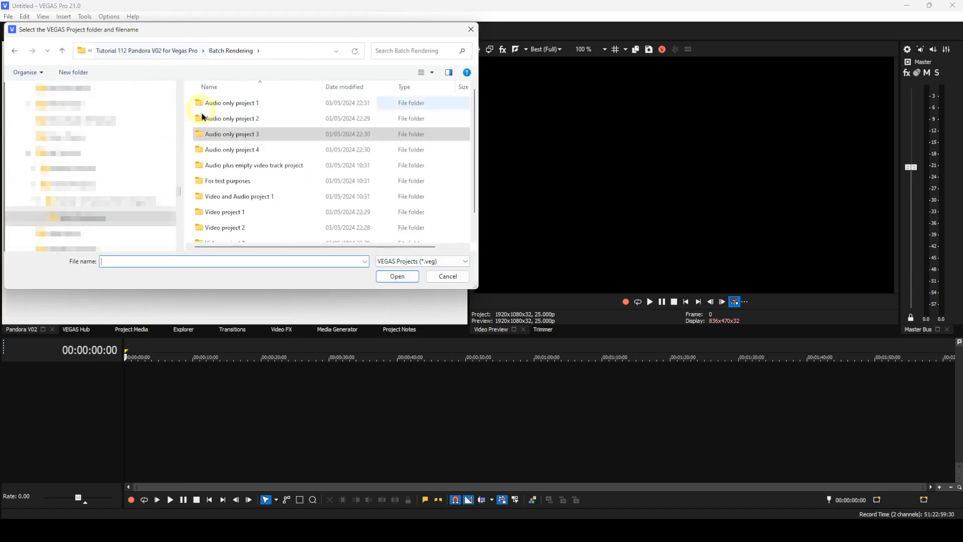
double_click(226, 149)
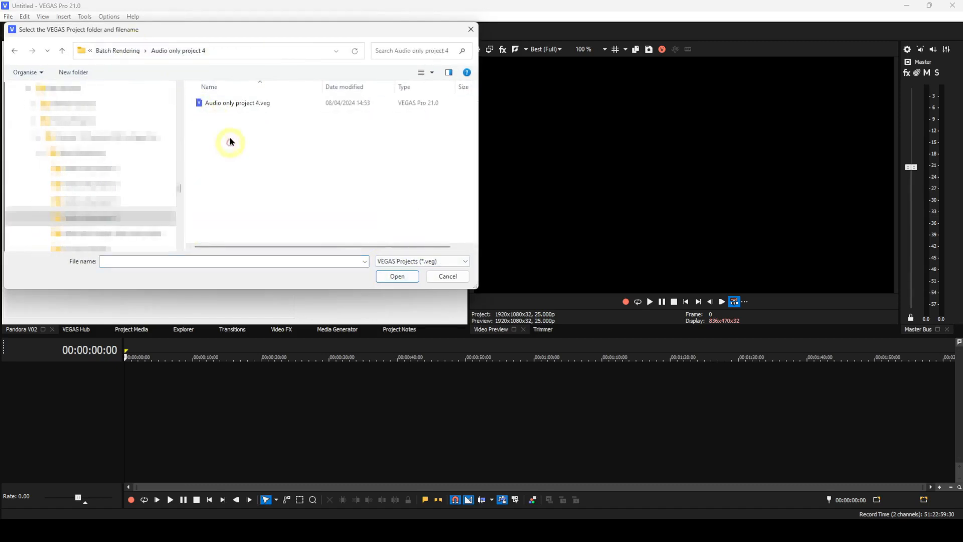
click(231, 103)
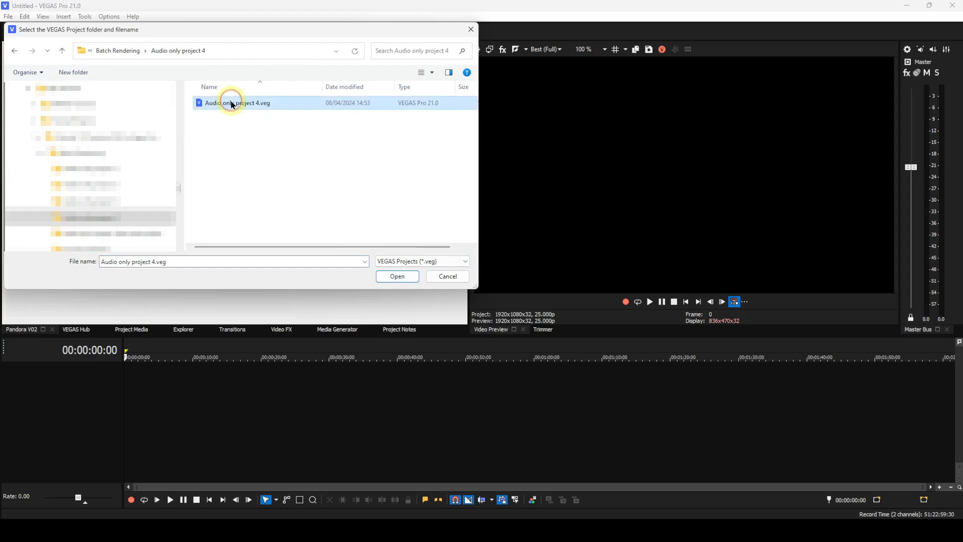
click(411, 277)
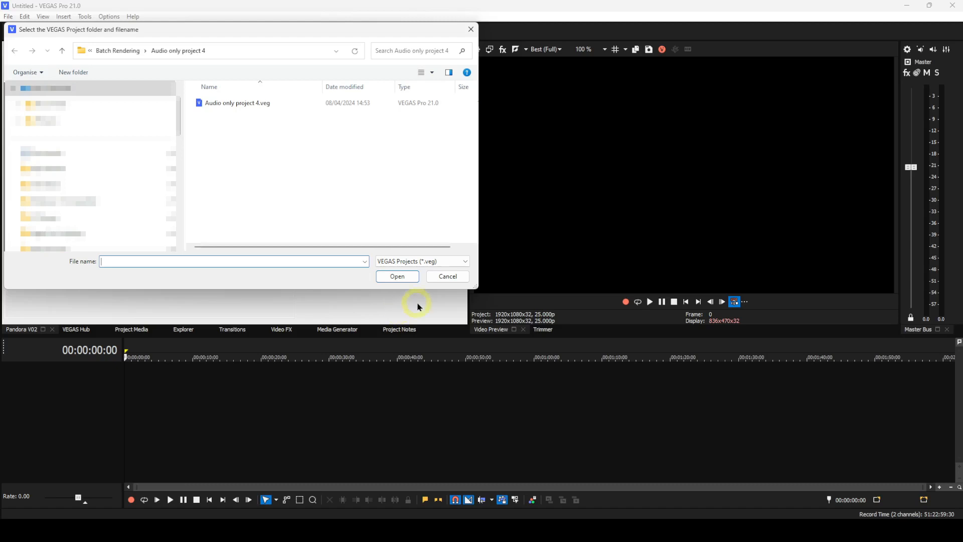
Step: Finish the project selection and batch render the four selected audio-only projects
click(435, 277)
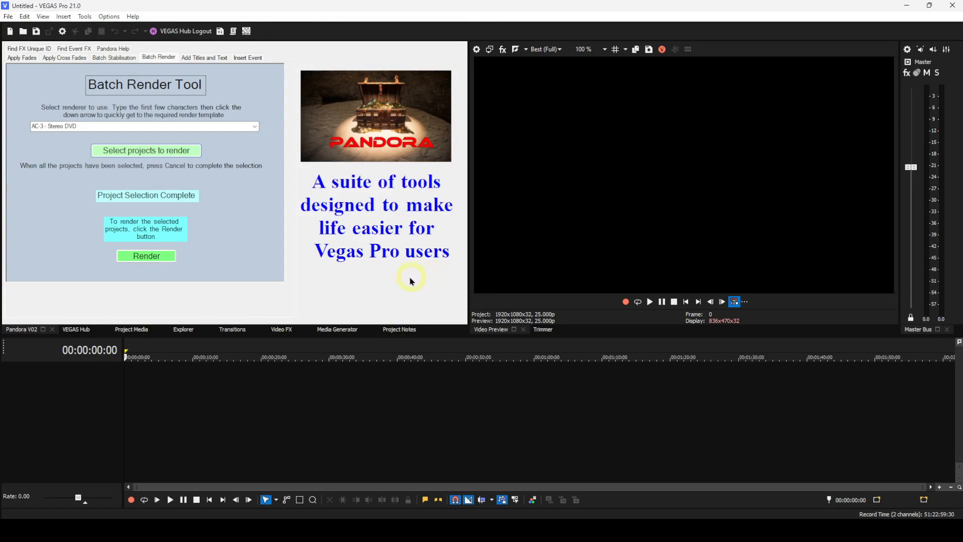
click(161, 257)
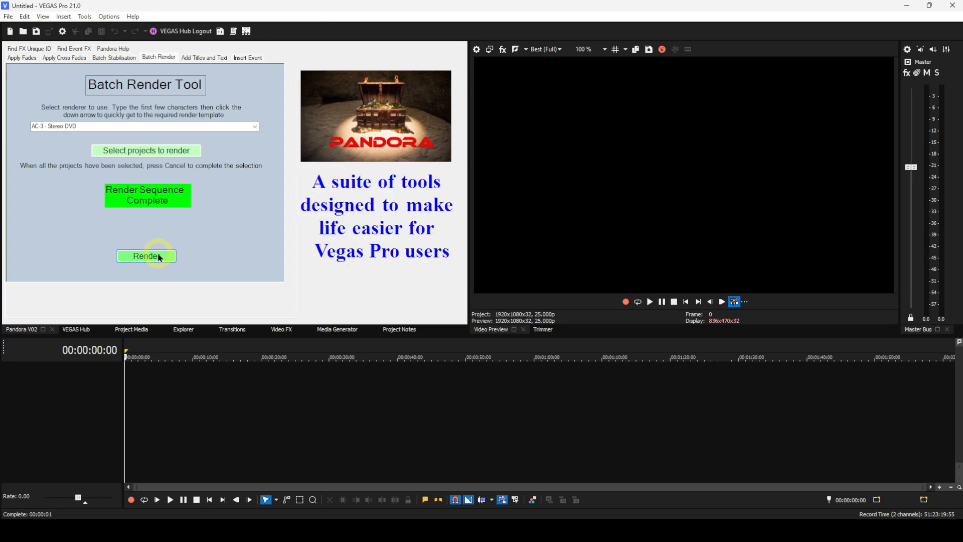
Step: Set the batch renderer to the Voukoder template "Video: project default (4:2:0 8 bit), Audio: project default"
click(253, 128)
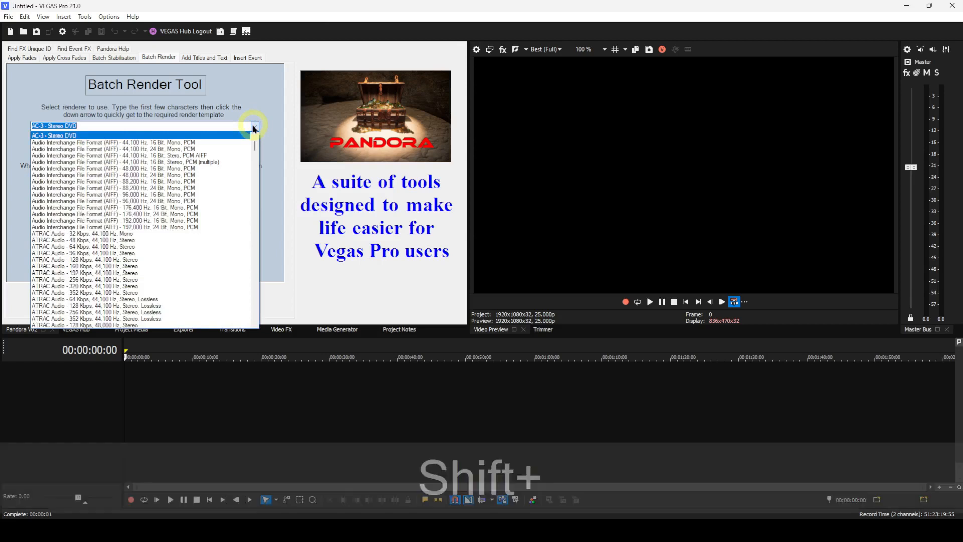
text(Vou)
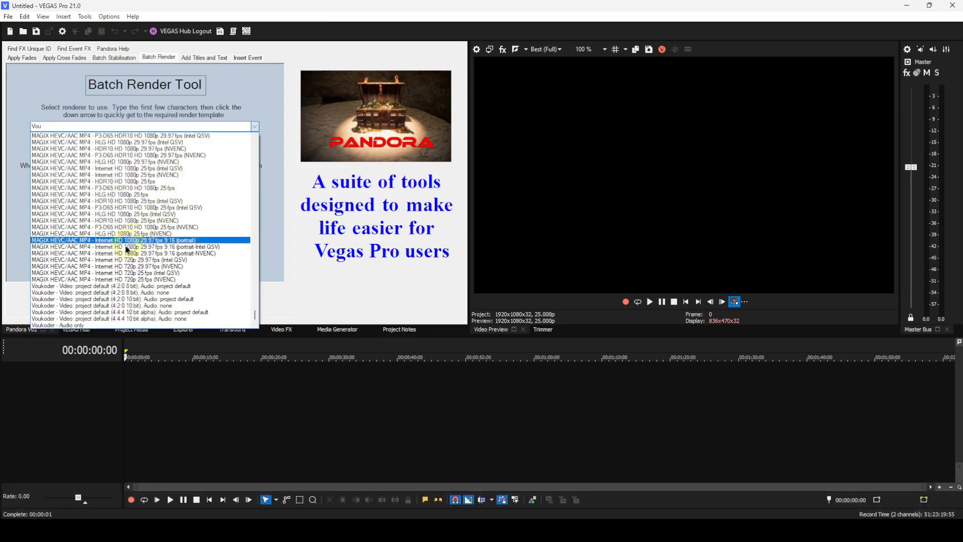
click(87, 286)
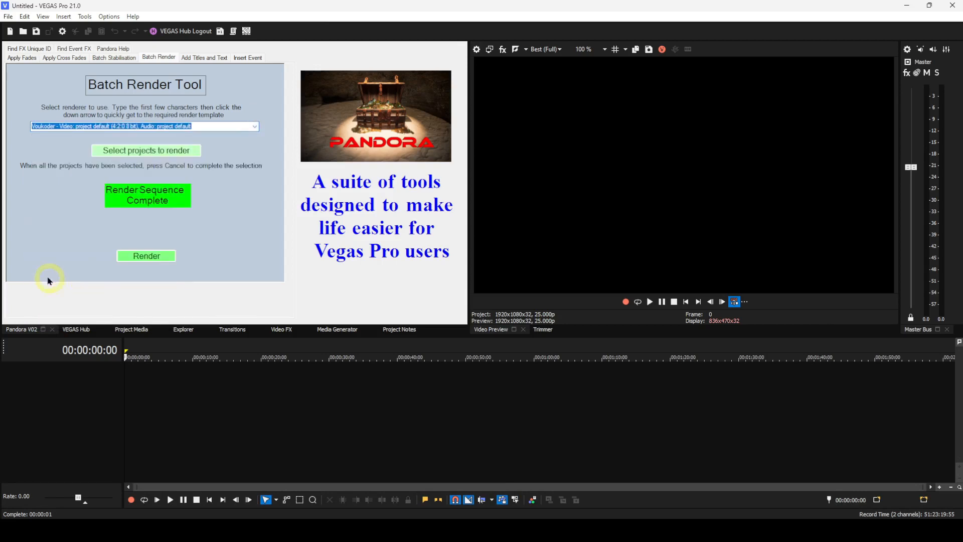
Step: Begin a new project selection with Video project 1.veg from its Batch Rendering subfolder
click(127, 153)
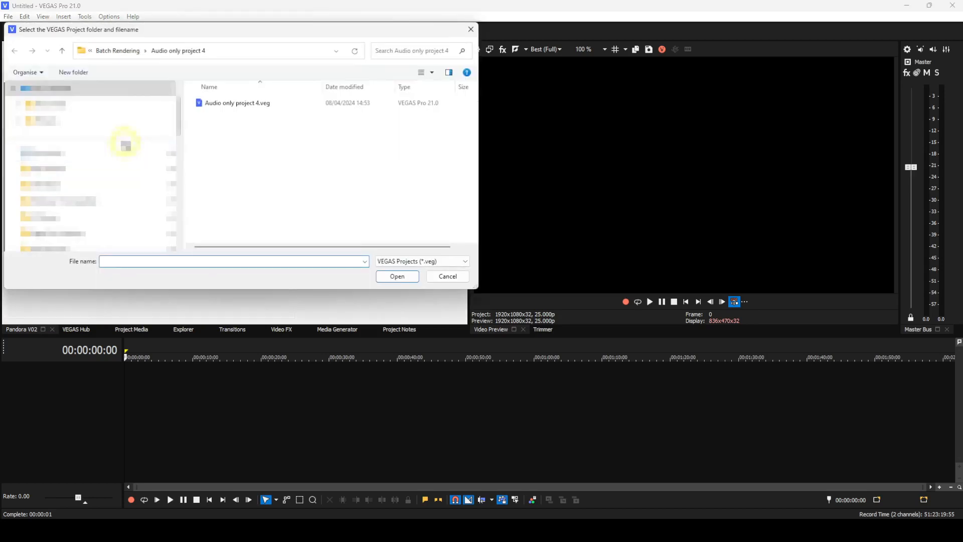
click(116, 51)
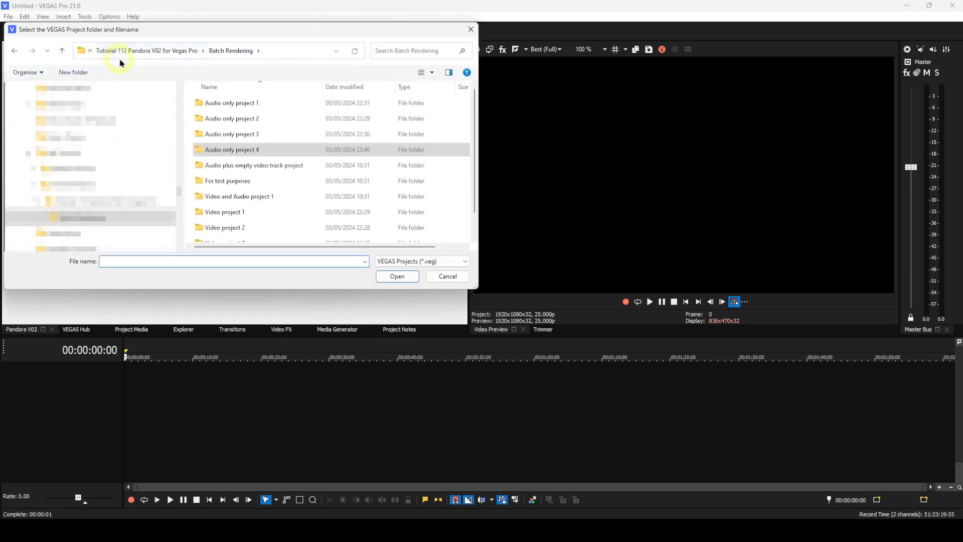
double_click(203, 214)
click(214, 102)
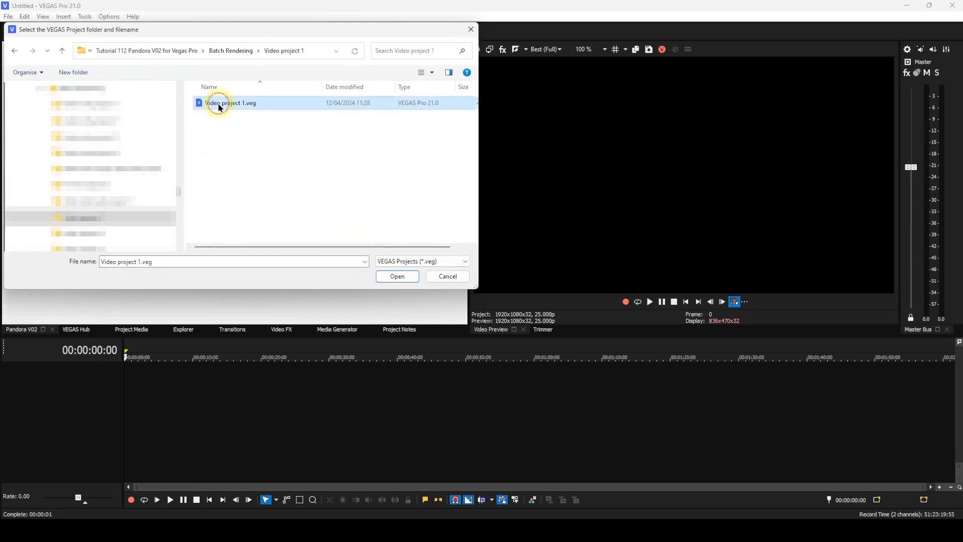
click(390, 277)
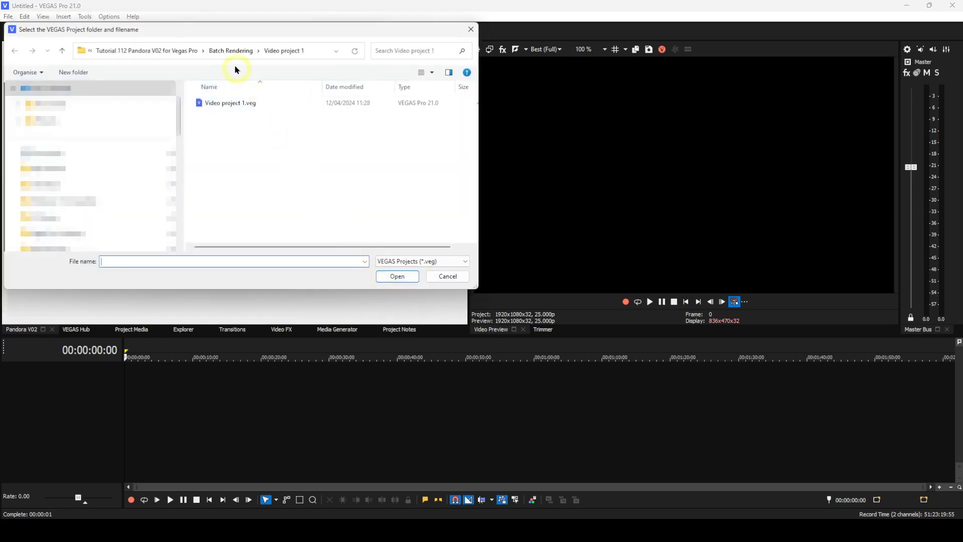
Step: Add Video project 2.veg from its Batch Rendering subfolder to the projects selected for rendering
click(227, 51)
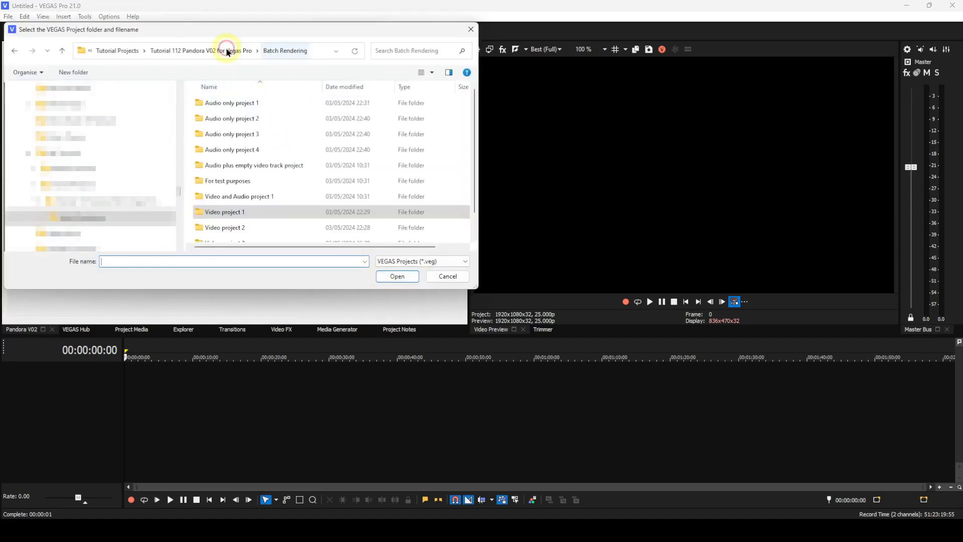
double_click(225, 230)
click(228, 104)
click(395, 277)
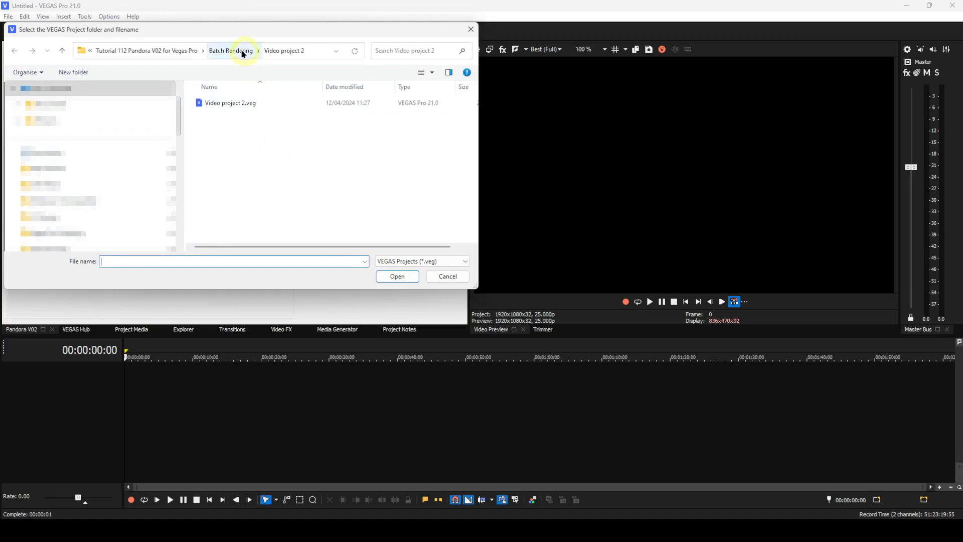
Step: Add Video project 3.veg from its Batch Rendering subfolder to the projects selected for rendering
click(241, 52)
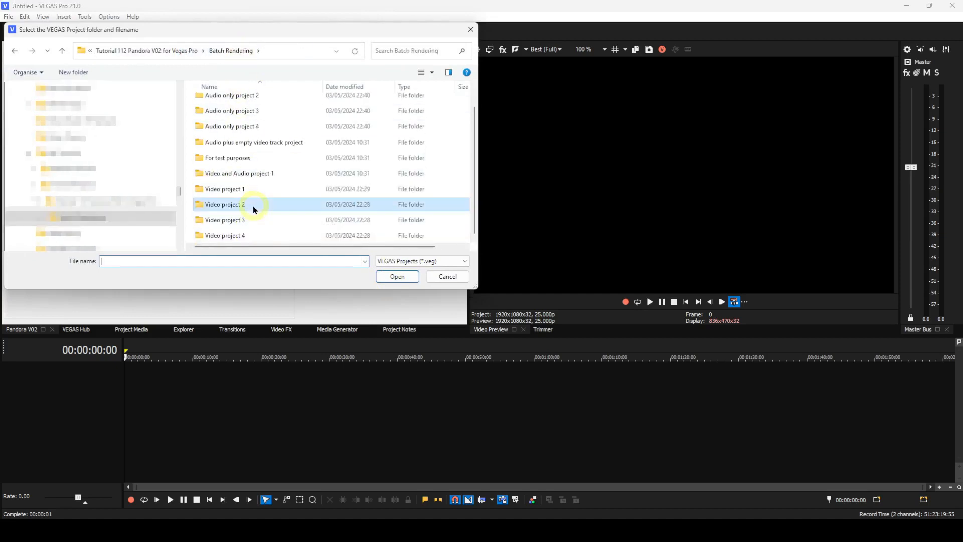
double_click(225, 219)
click(226, 106)
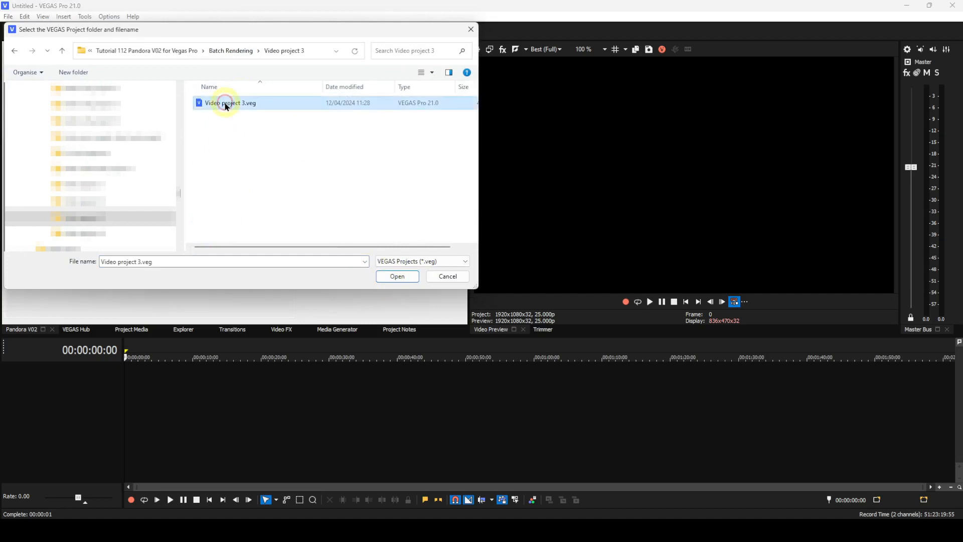
click(399, 277)
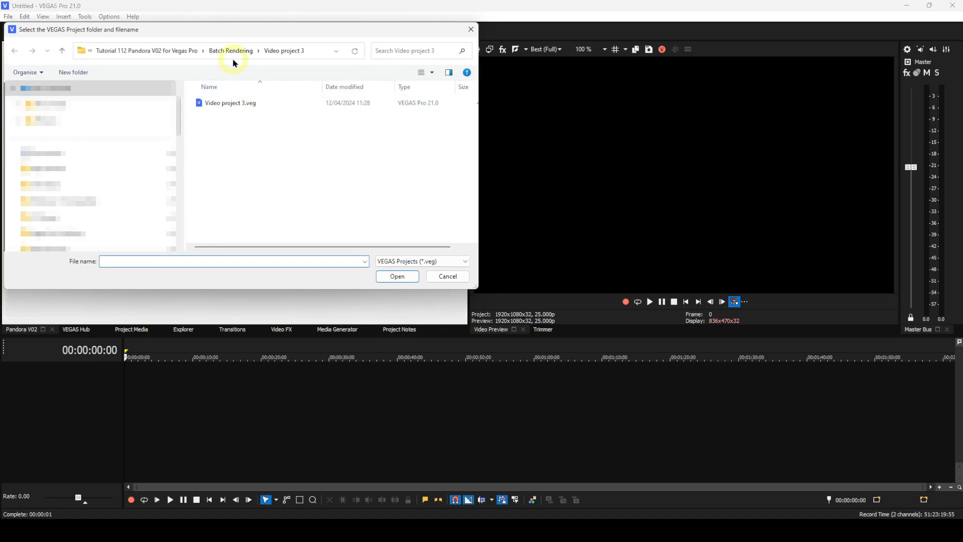
Step: Add Video project 4.veg from its Batch Rendering subfolder to the projects selected for rendering
click(232, 53)
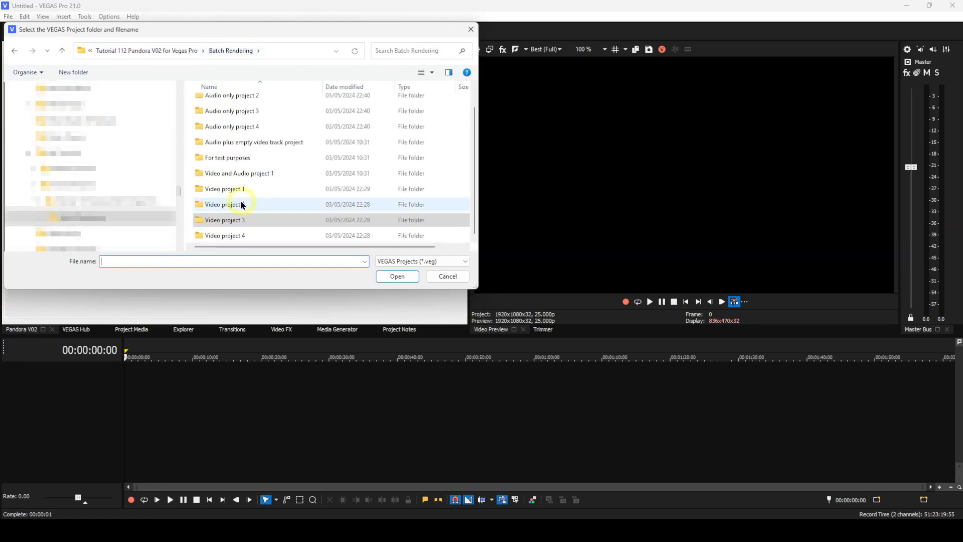
click(231, 238)
double_click(232, 238)
click(221, 105)
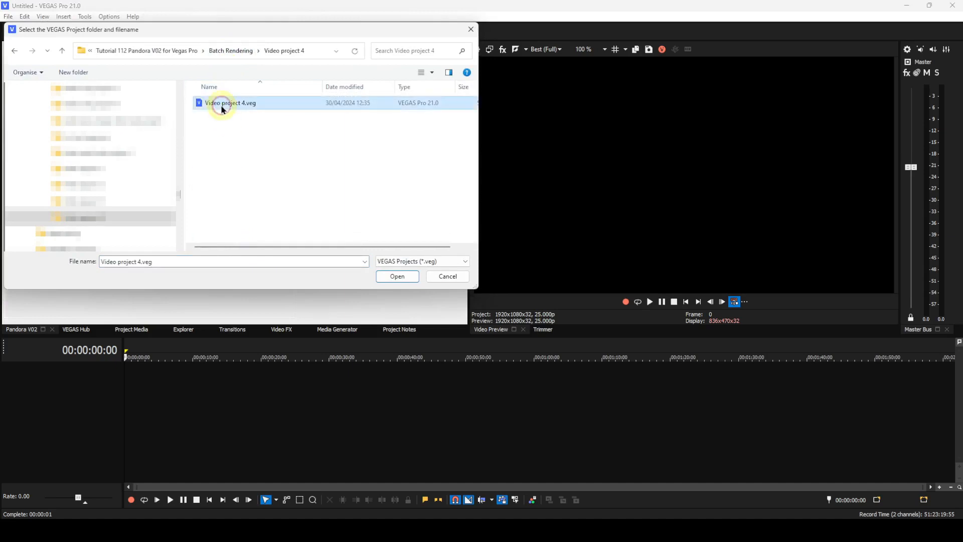
click(392, 275)
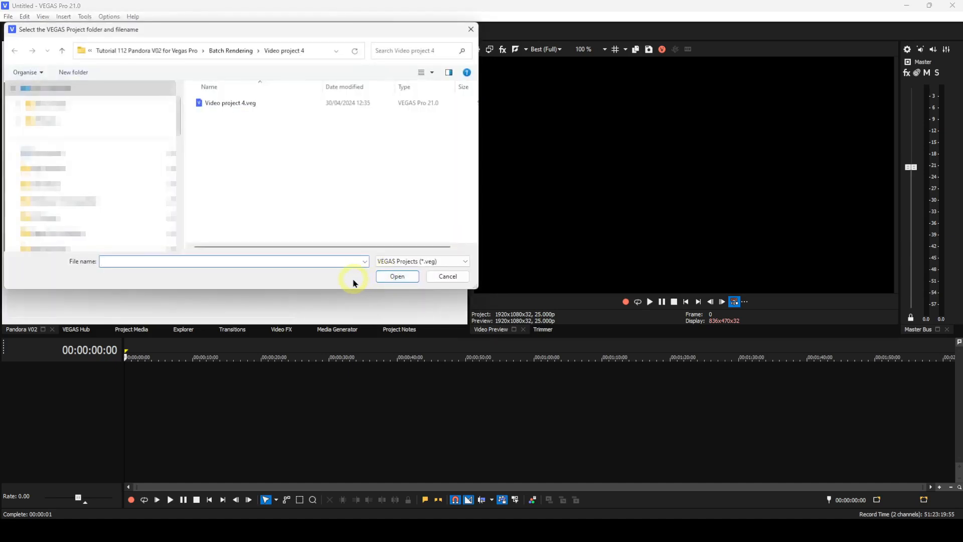
Step: Finish the project selection and start batch rendering the four video projects
click(437, 279)
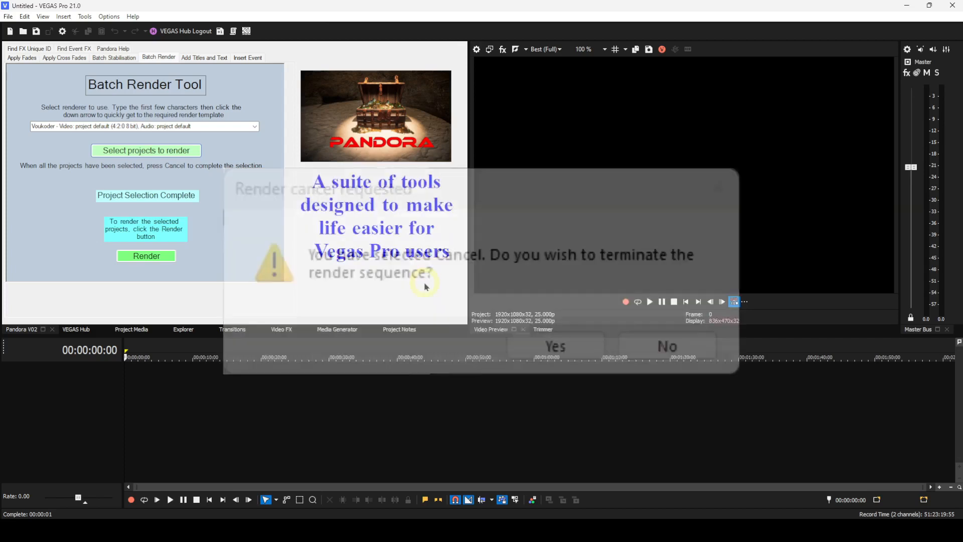
click(147, 257)
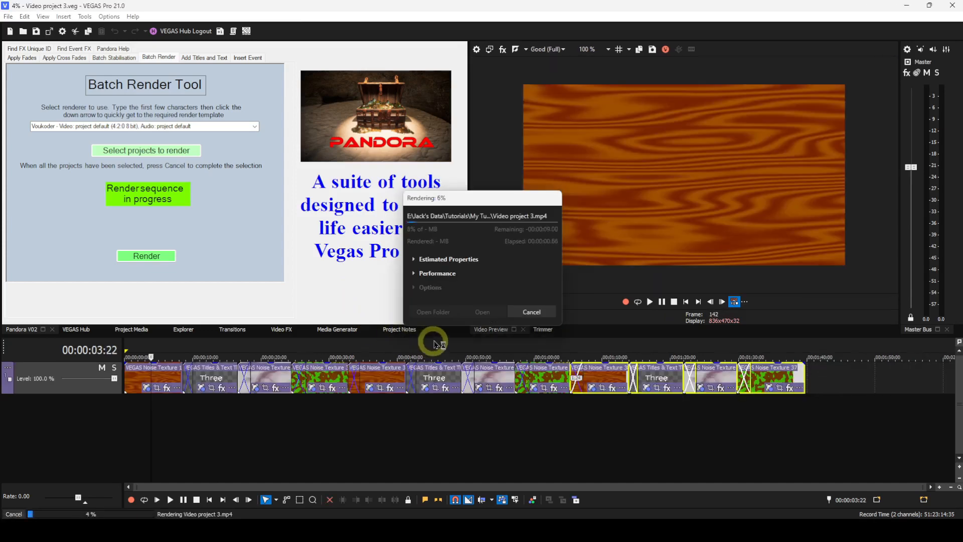
Step: Cancel the render while Video project 3 is being processed and confirm terminating the whole render sequence
click(520, 313)
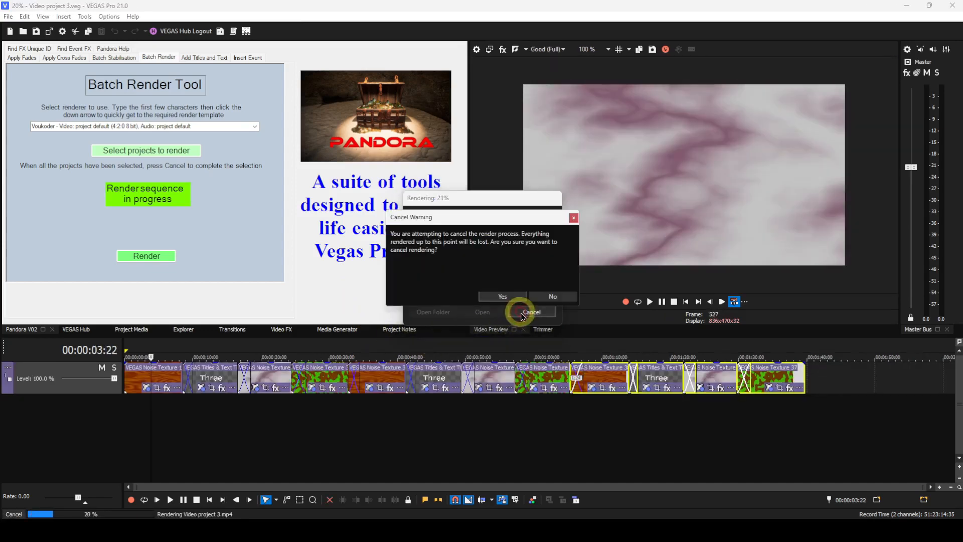
click(503, 296)
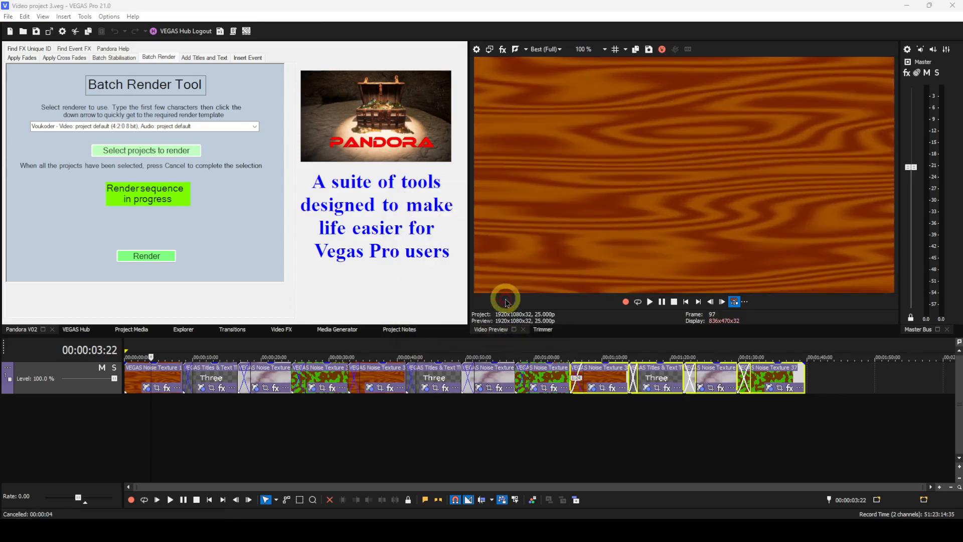
click(518, 300)
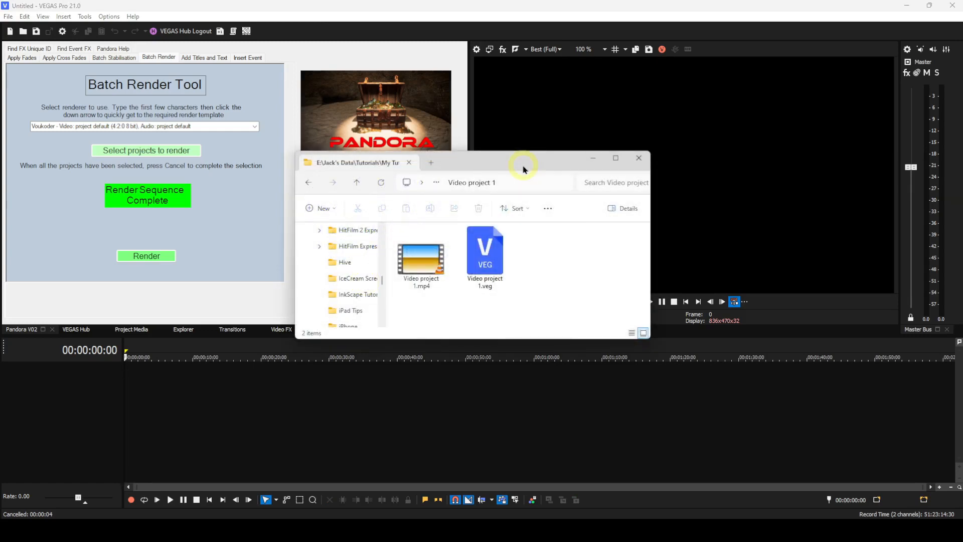
Step: In File Explorer, check the Video project 2 and Video project 3 folders for rendered MP4 files
click(309, 183)
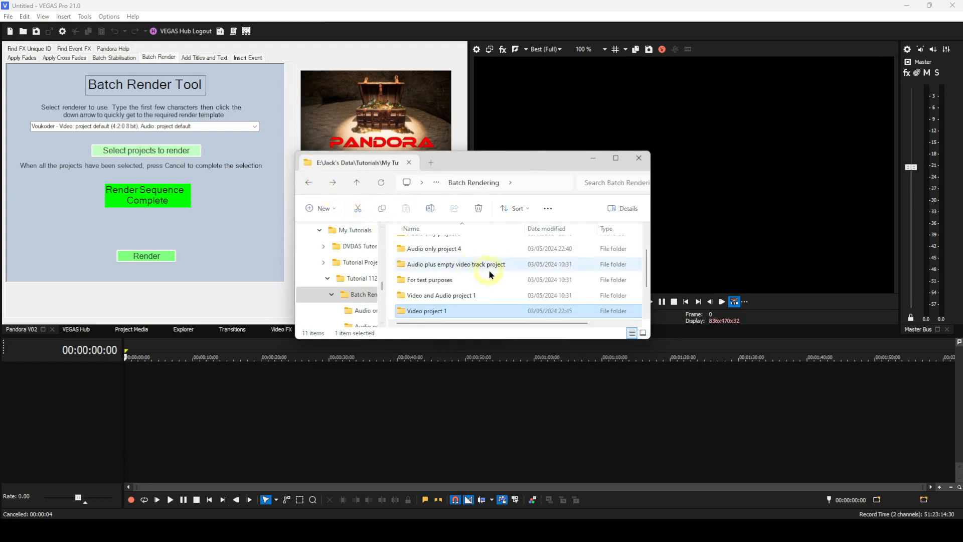
scroll(489, 272, down, 1)
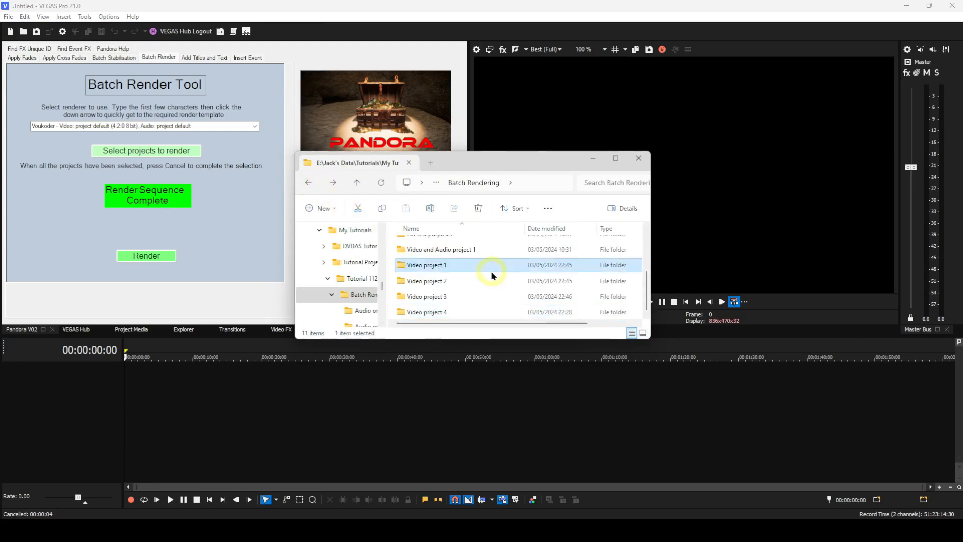
double_click(445, 282)
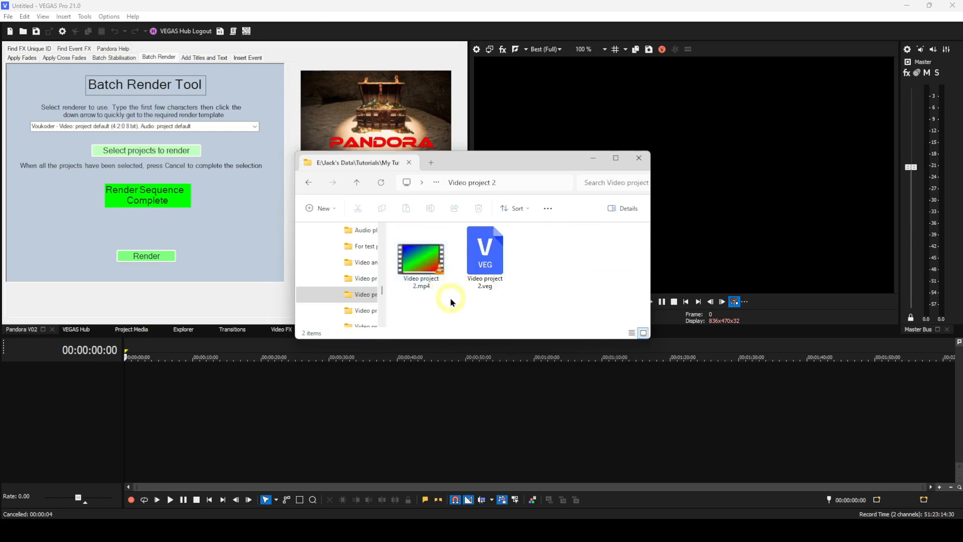
click(308, 182)
scroll(462, 273, down, 1)
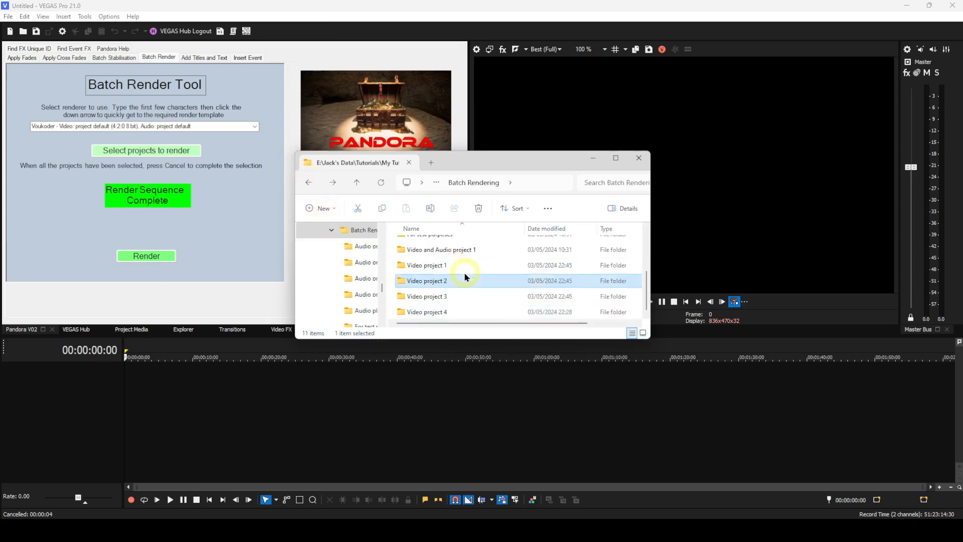
double_click(447, 297)
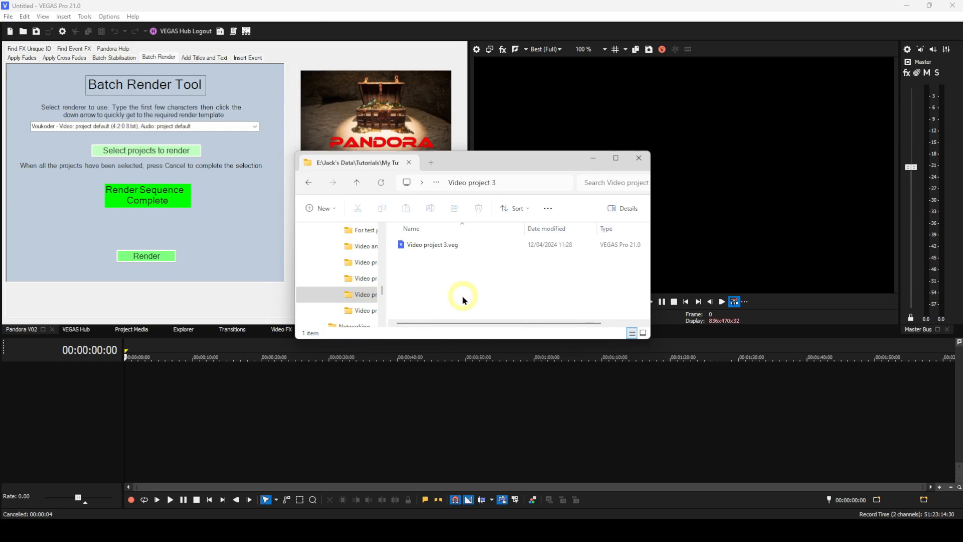
Step: Check the Video project 4 folder for a rendered file and move the File Explorer window out of view
click(310, 183)
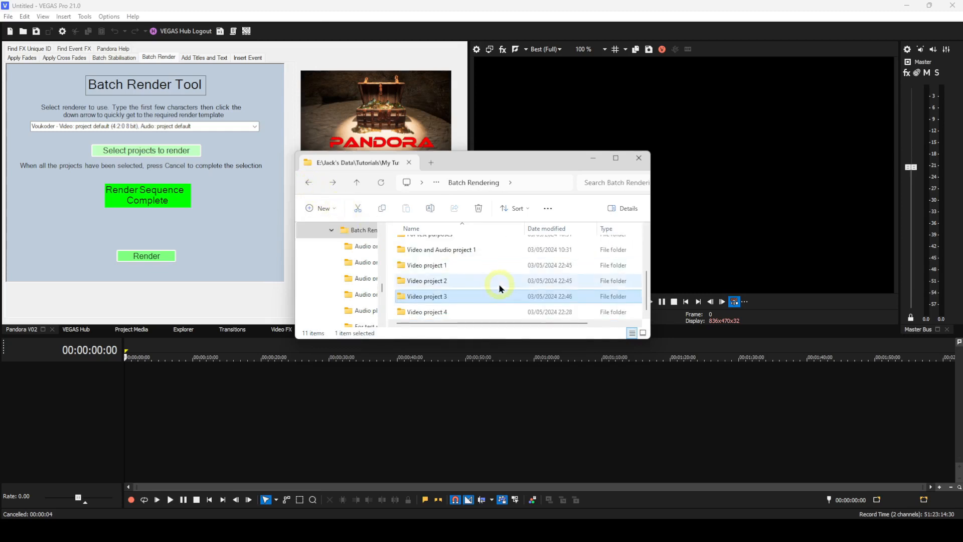
click(457, 312)
click(442, 311)
click(457, 300)
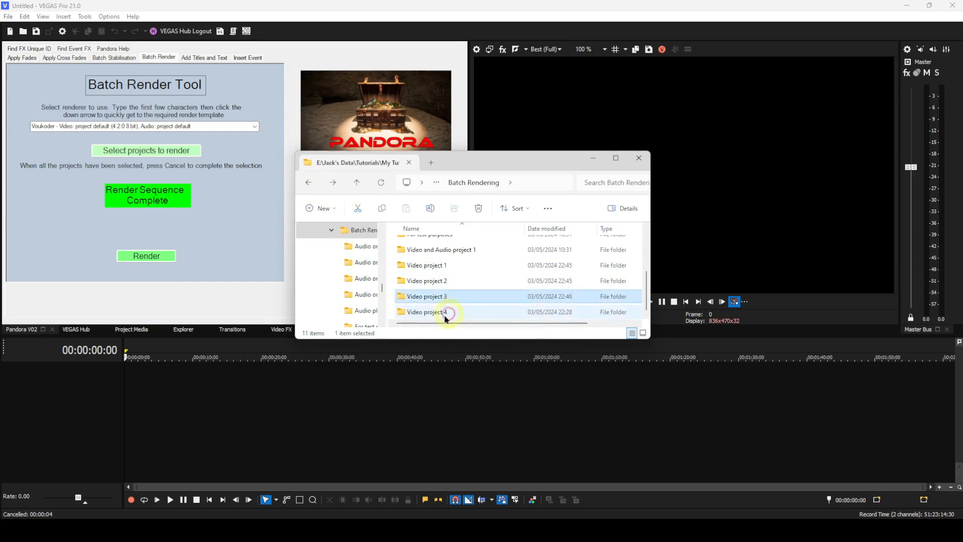
double_click(435, 312)
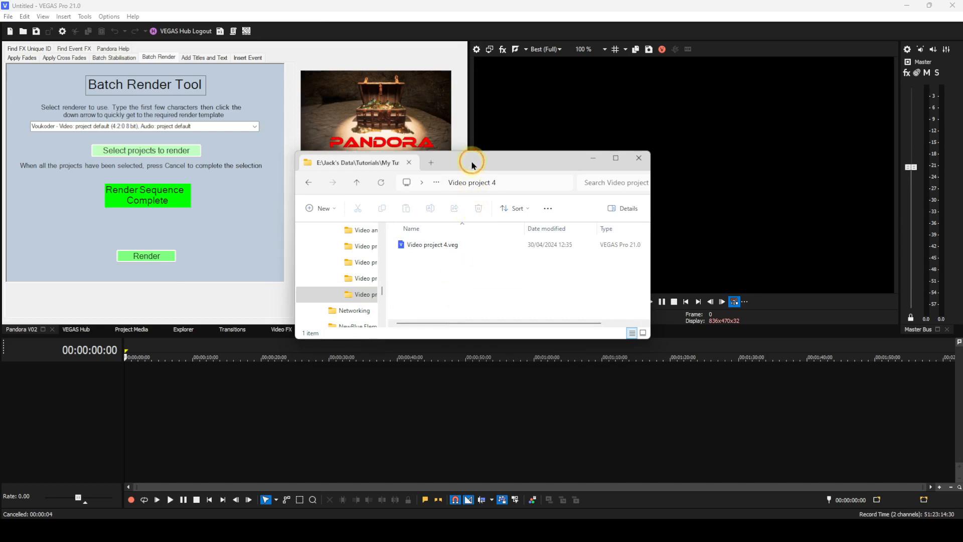
drag(472, 166, 962, 170)
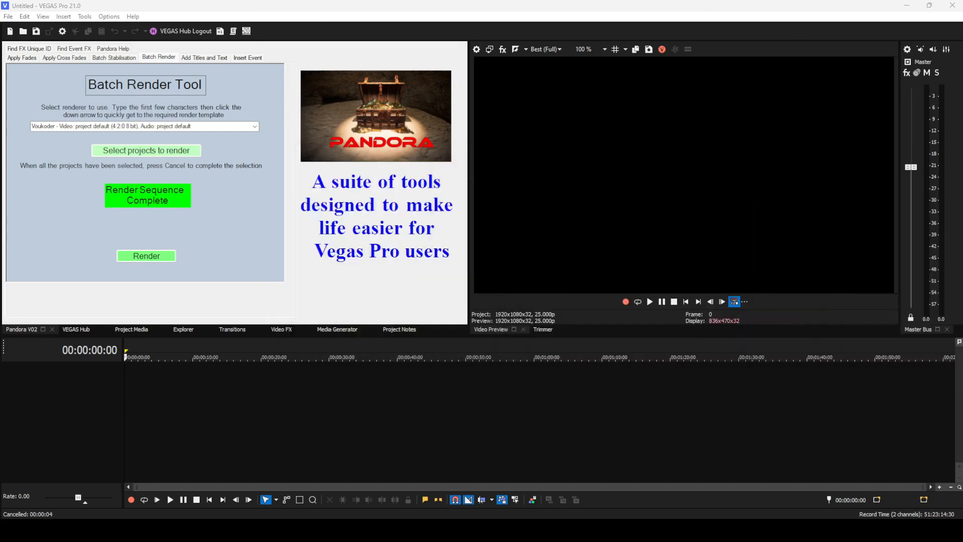